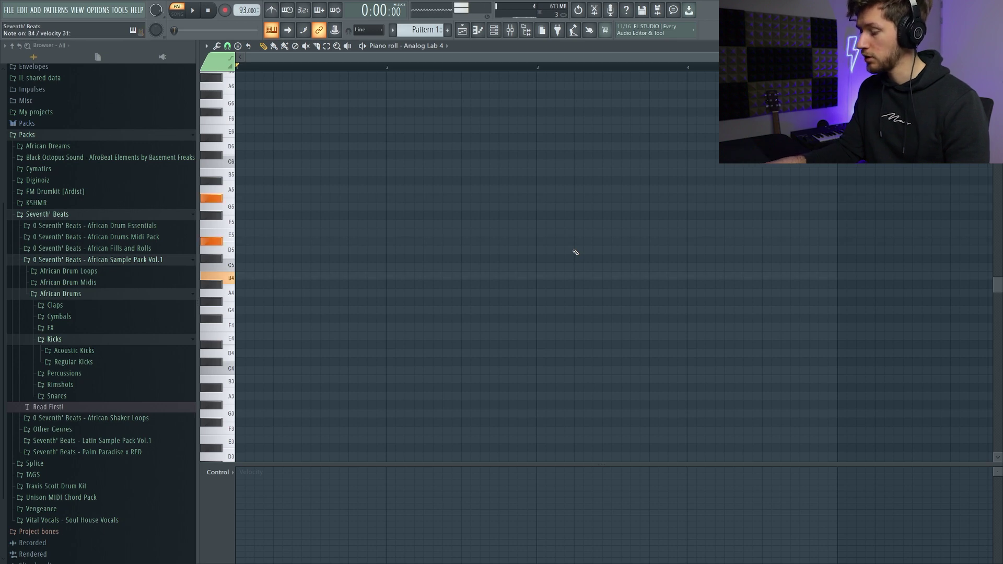
- Play the chord loop and add D#4 beneath the chords in bars 1 and 3 and G#4 beneath those in bars 2 and 4
{"action": "key", "text": "space"}
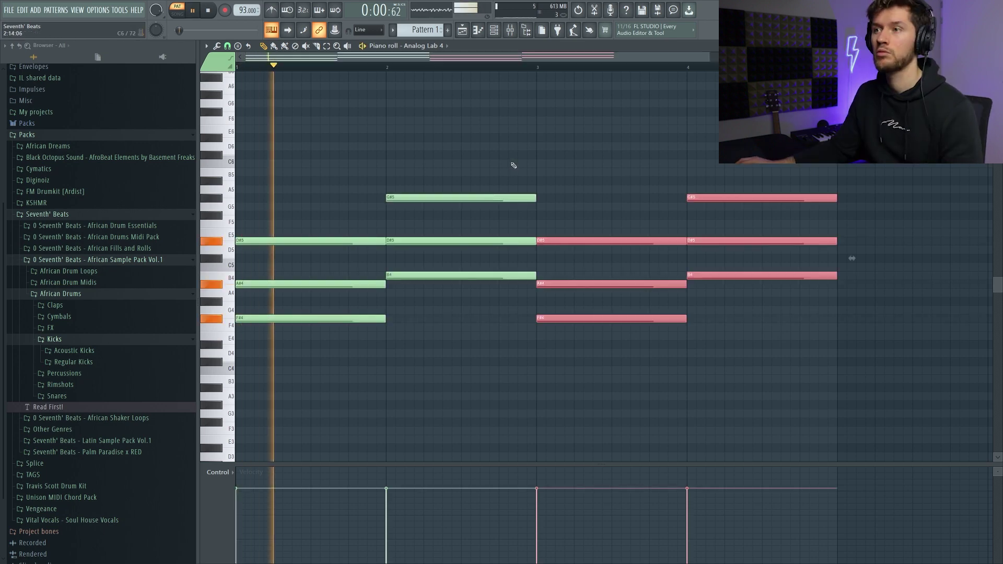
{"action": "left_click", "coordinate": [555, 238]}
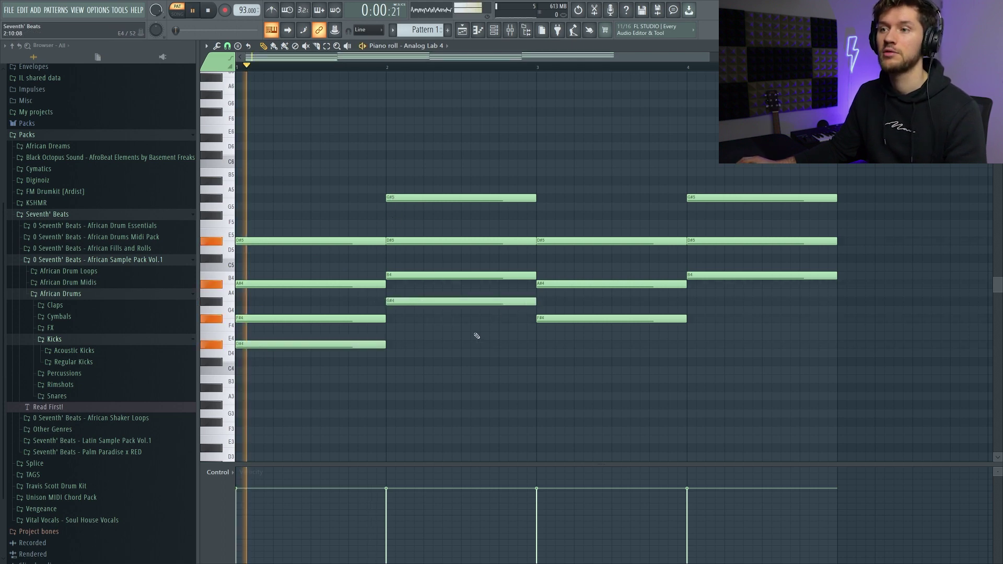
{"action": "left_click", "coordinate": [538, 345]}
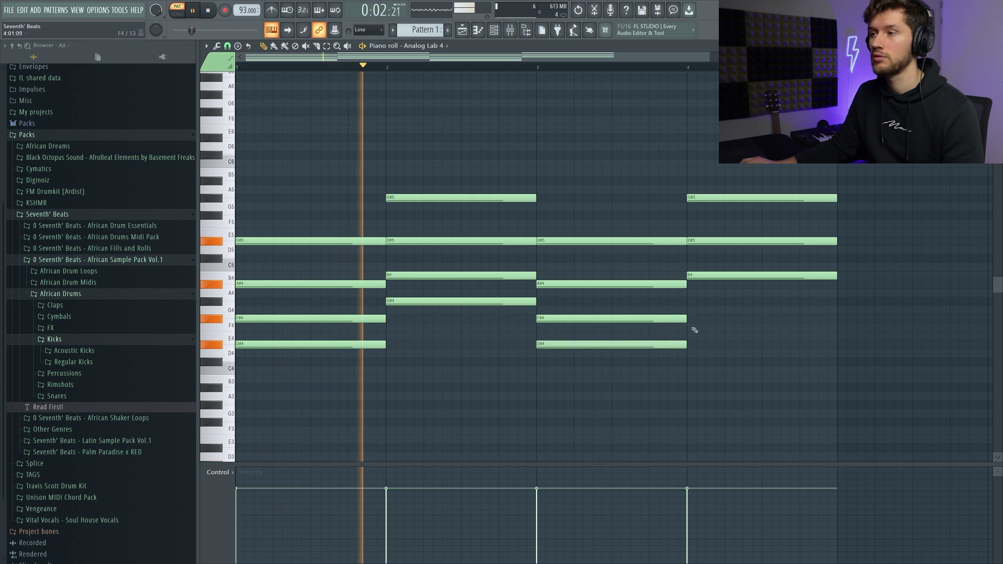
{"action": "left_click", "coordinate": [689, 301]}
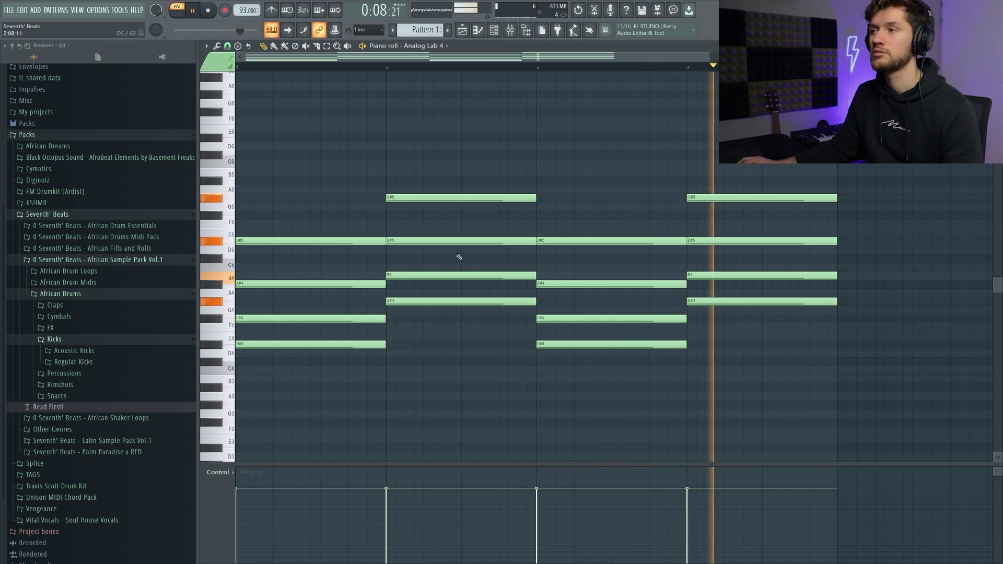
- Set up a second Analog Lab 4 channel with the Piano Bar Simple preset and shorten its copy of the chords to two steps each
{"action": "key", "text": "F6"}
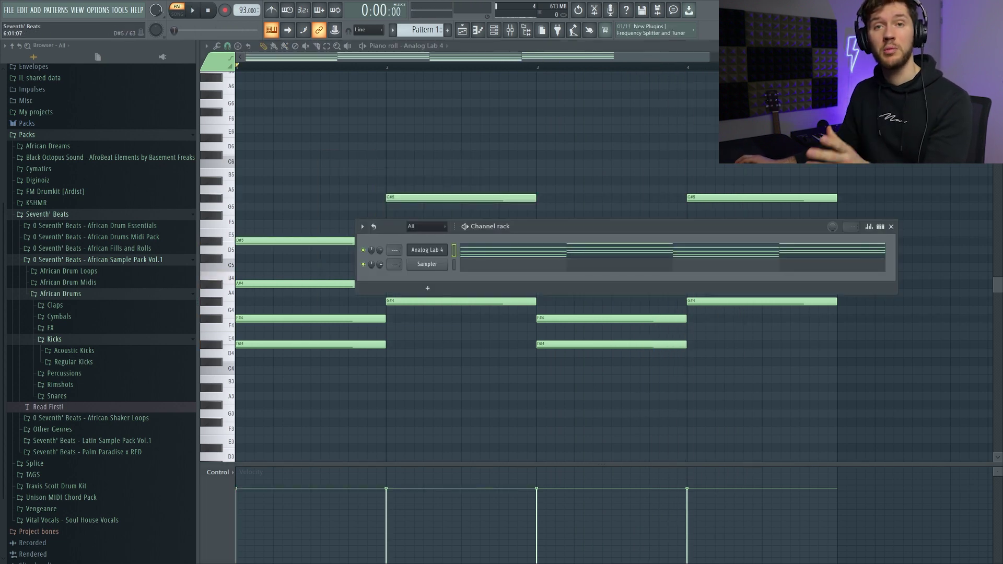
{"action": "left_click", "coordinate": [416, 250]}
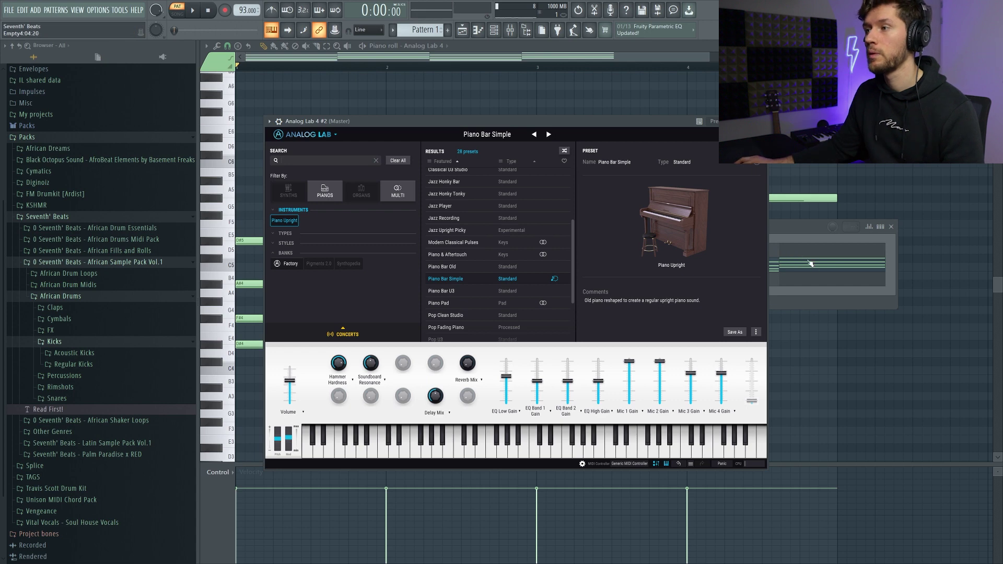
{"action": "left_click", "coordinate": [810, 264]}
{"action": "left_click_drag", "start_coordinate": [285, 159], "coordinate": [841, 389]}
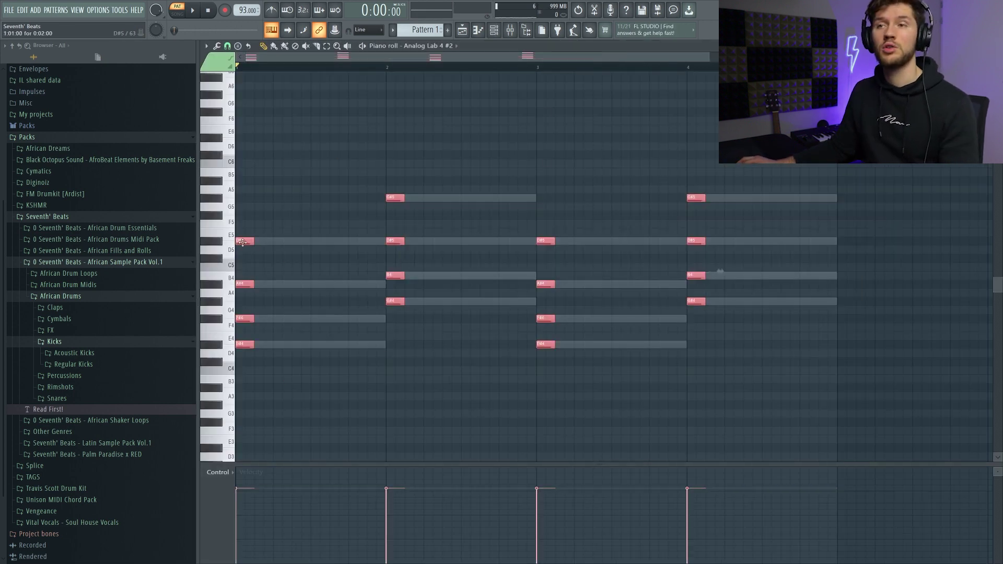
- Raise the short piano chords one octave, shift them to step 11 of each bar, repeat them at step 13, and play the loop
{"action": "left_click_drag", "start_coordinate": [242, 242], "coordinate": [314, 137]}
{"action": "scroll", "coordinate": [407, 164], "scroll_direction": "up", "scroll_amount": 1}
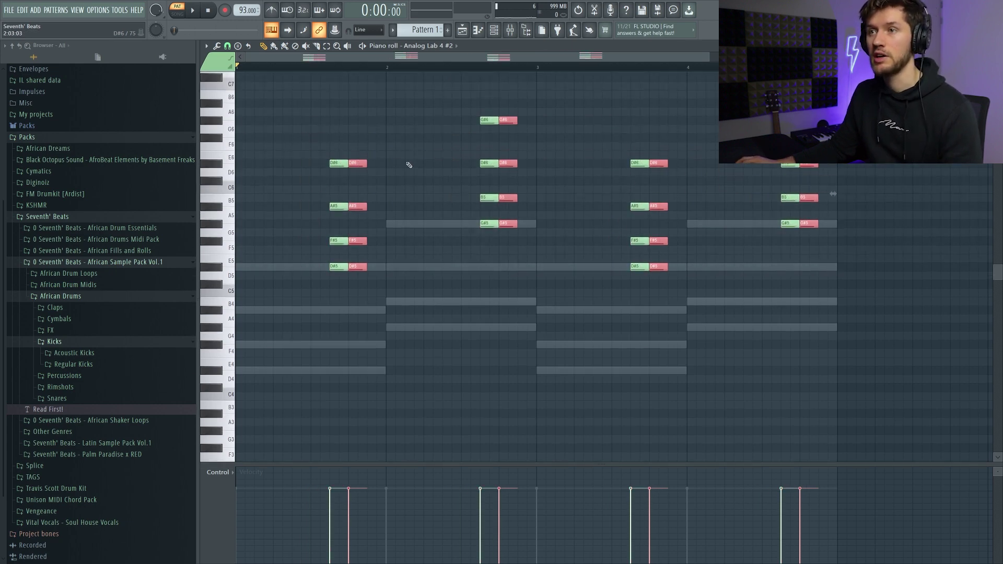
{"action": "key", "text": "space"}
{"action": "scroll", "coordinate": [434, 212], "scroll_direction": "up", "scroll_amount": 1}
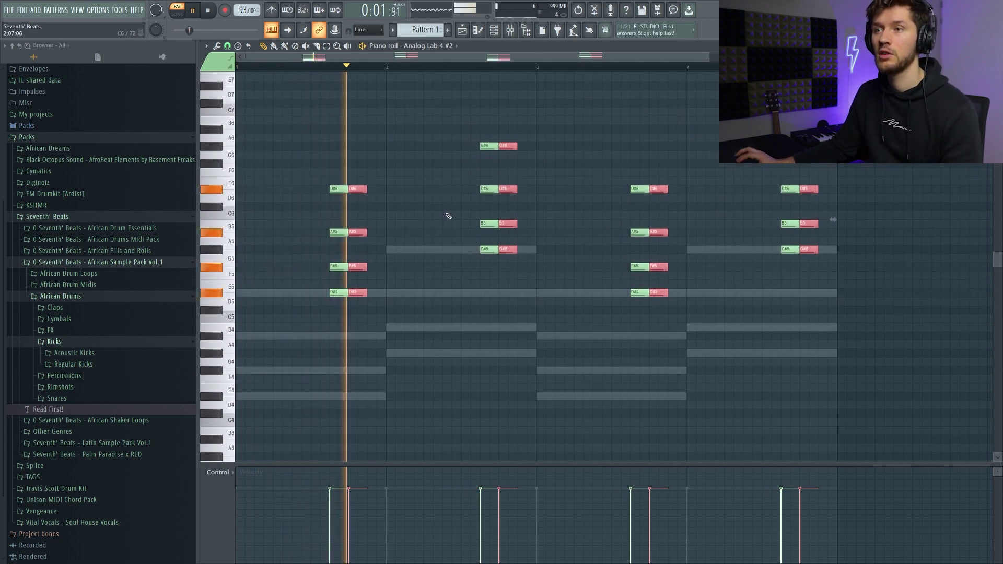
{"action": "left_click", "coordinate": [617, 129]}
{"action": "right_click", "coordinate": [617, 129]}
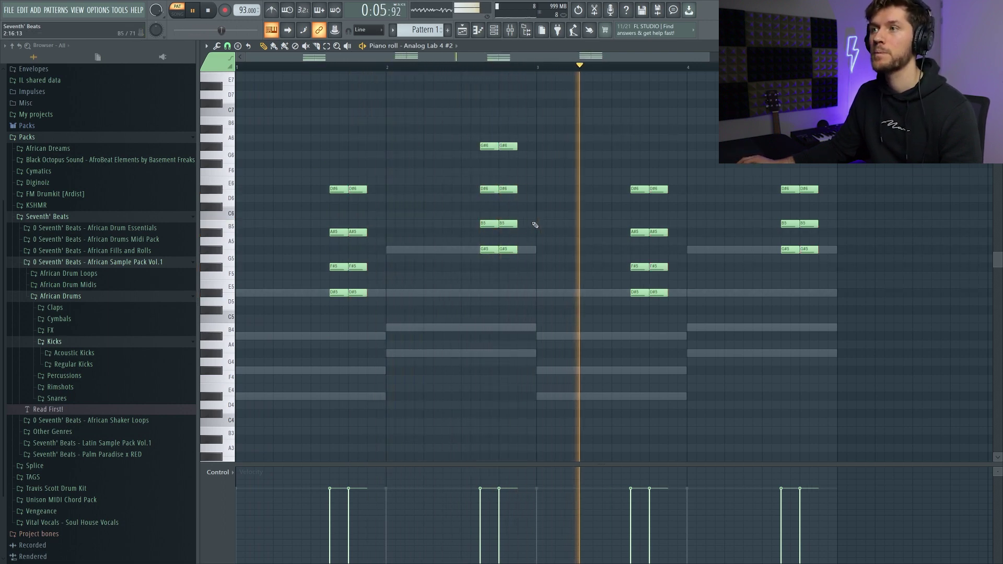
- Rework the original Analog Lab 4 chords into a one-step stab on step 4 and a sustained chord from step 7 in every bar
{"action": "scroll", "coordinate": [535, 226], "scroll_direction": "down", "scroll_amount": 2}
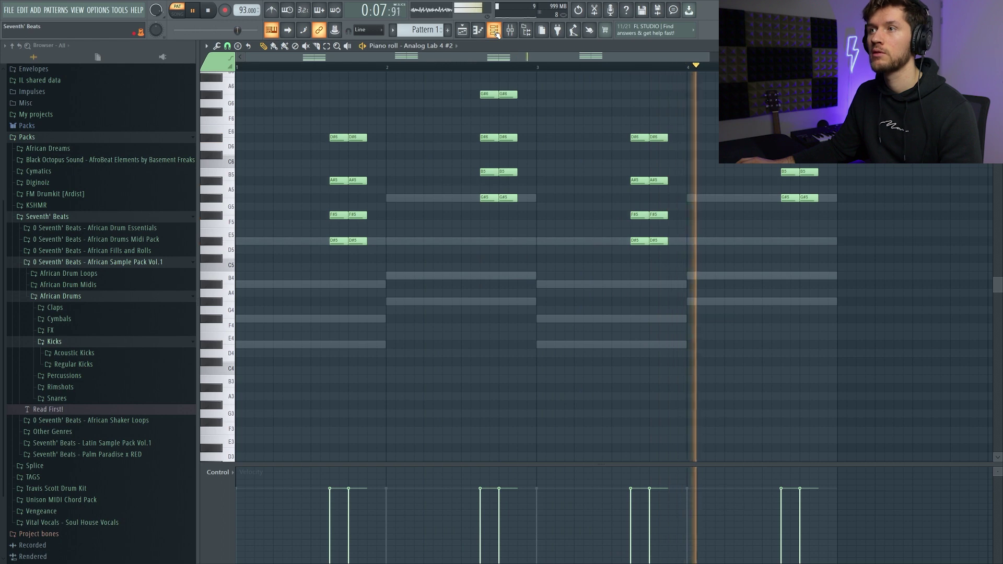
{"action": "scroll", "coordinate": [413, 215], "scroll_direction": "up", "scroll_amount": 2}
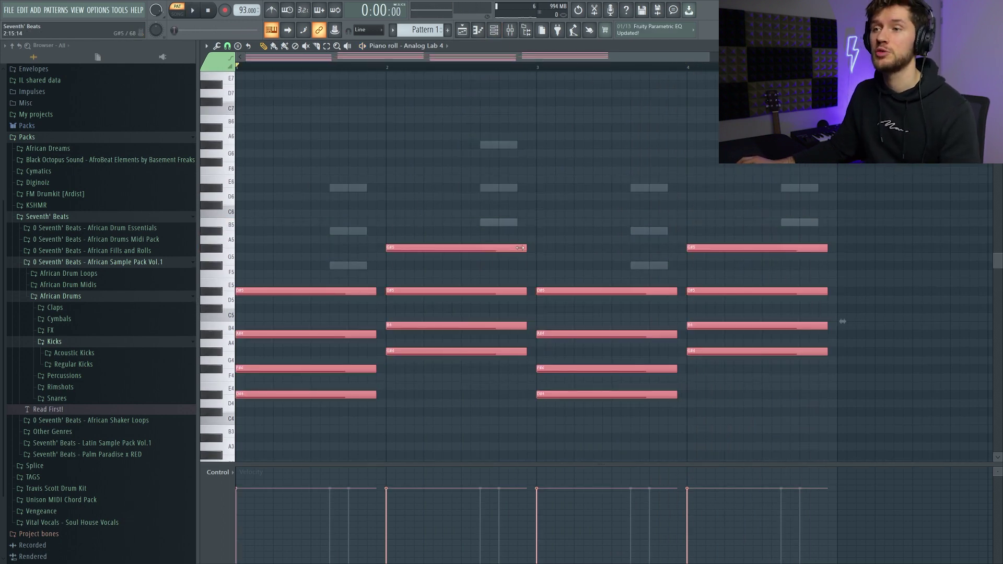
{"action": "left_click_drag", "start_coordinate": [520, 248], "coordinate": [431, 249]}
{"action": "left_click_drag", "start_coordinate": [278, 292], "coordinate": [386, 292]}
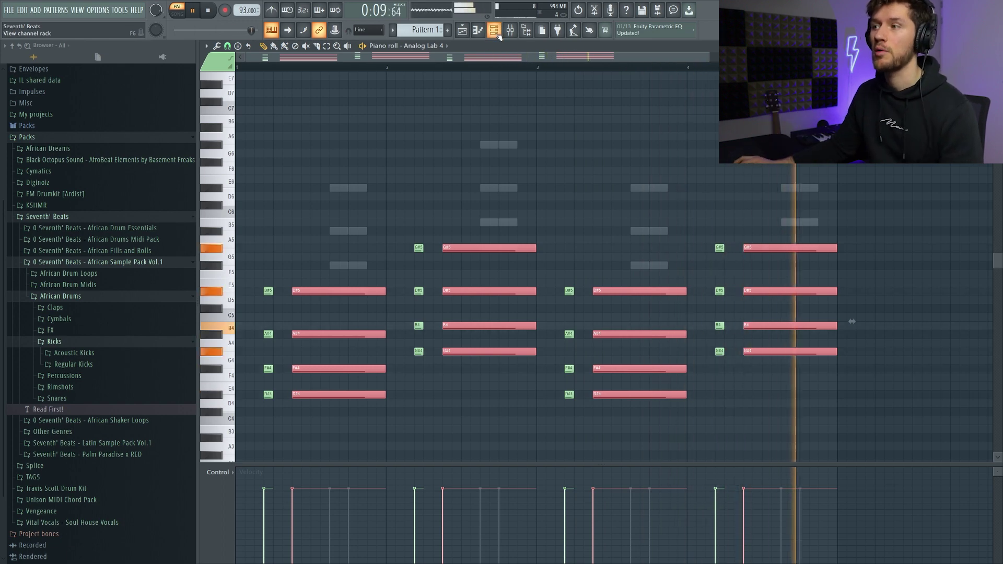
{"action": "key", "text": "space"}
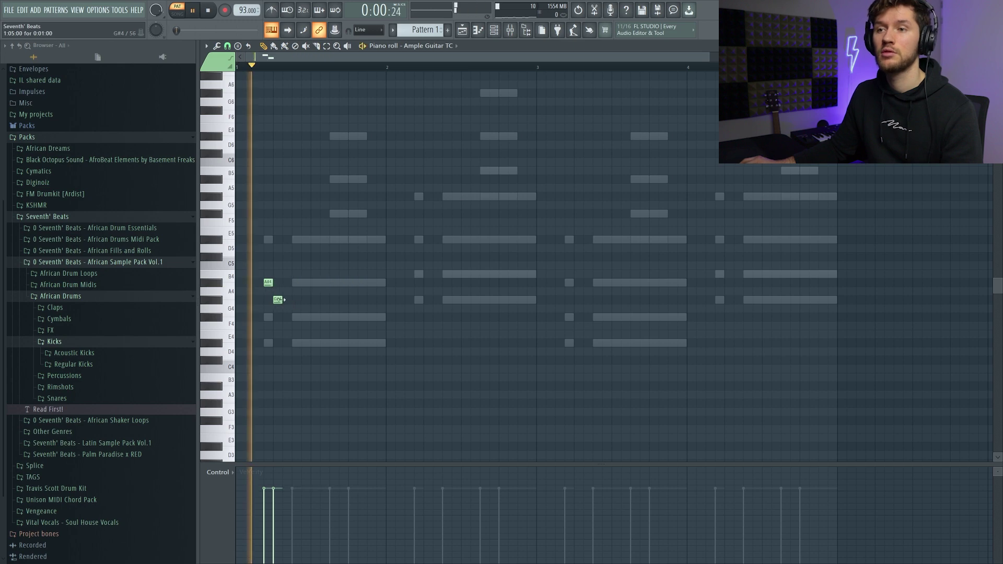
- Write an Ample Guitar TC melody of A#4, G#4, A#4, D#5 in bar 1, use B4 for A#4 in bar 2, and repeat both bars
{"action": "left_click_drag", "start_coordinate": [283, 299], "coordinate": [329, 285]}
{"action": "key", "text": "space"}
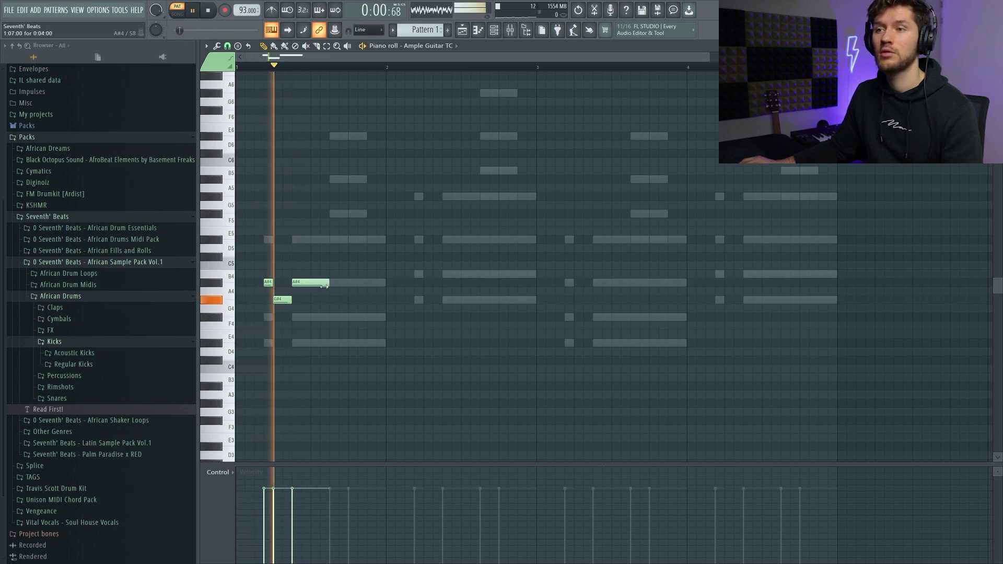
{"action": "key", "text": "space"}
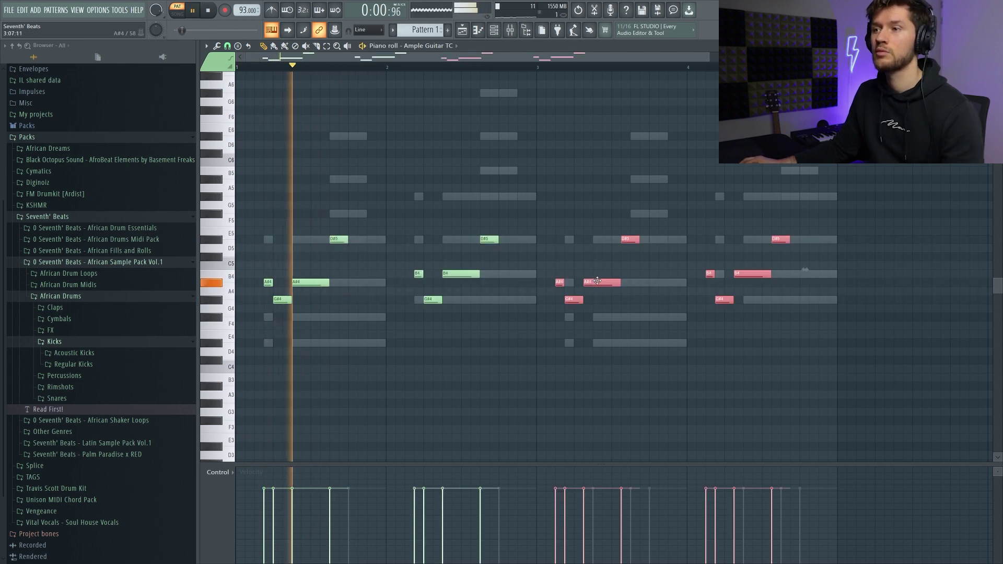
{"action": "key", "text": "space"}
- Transpose the whole guitar melody up one octave, play it back, and turn down the Ample Guitar TC channel volume
{"action": "key", "text": "ctrl+a"}
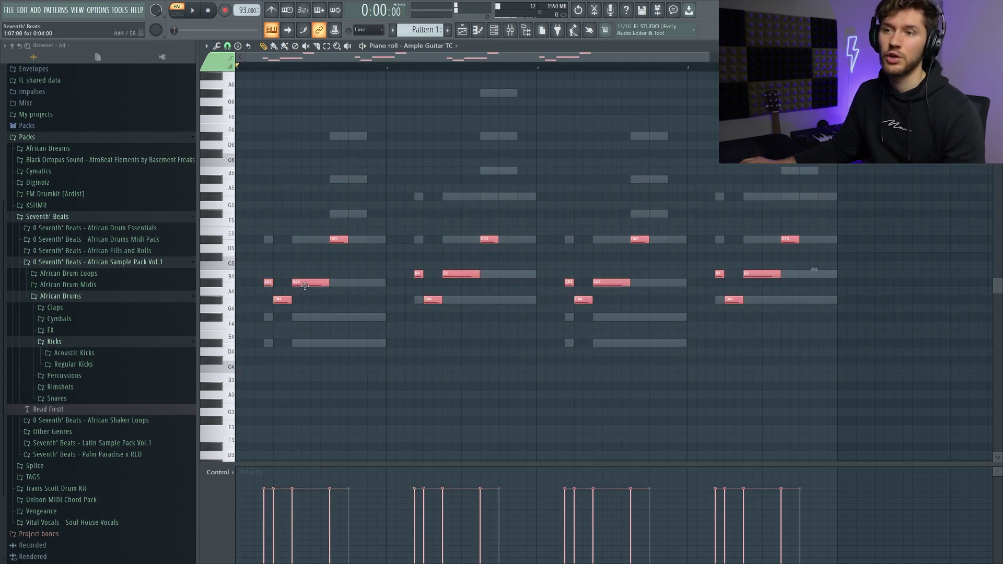
{"action": "left_click_drag", "start_coordinate": [300, 282], "coordinate": [300, 181]}
{"action": "key", "text": "space"}
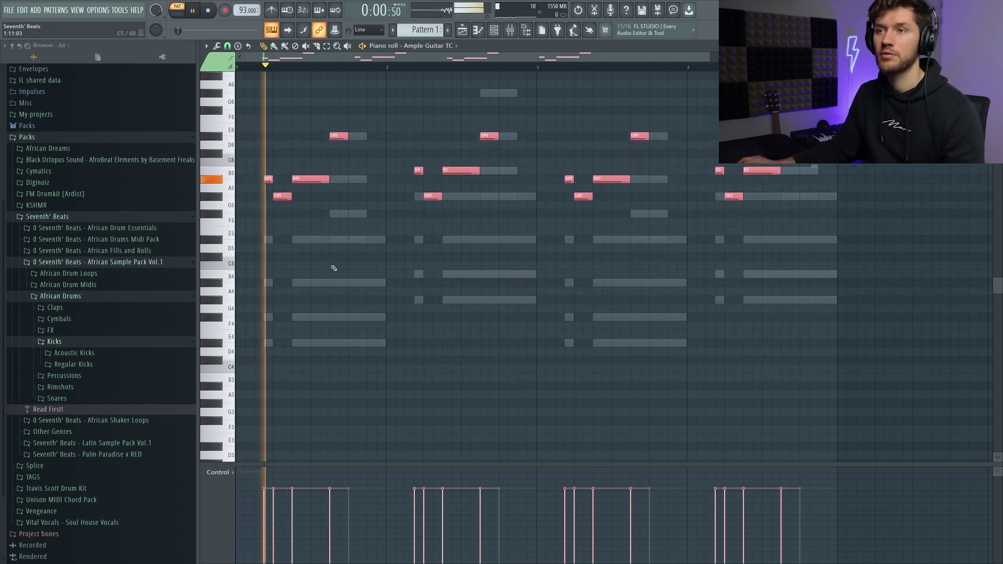
{"action": "left_click", "coordinate": [441, 258]}
{"action": "left_click", "coordinate": [496, 31]}
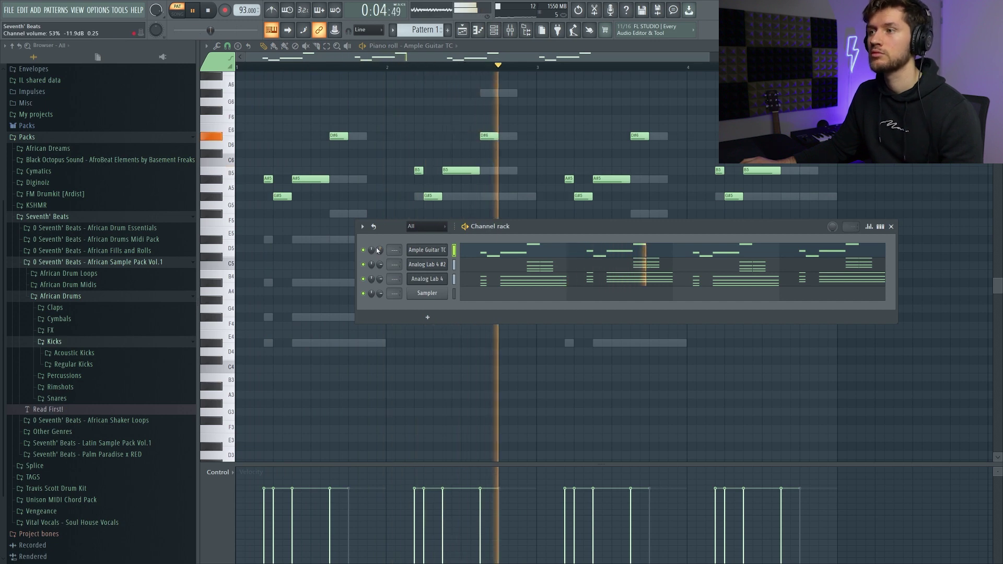
{"action": "key", "text": "F6"}
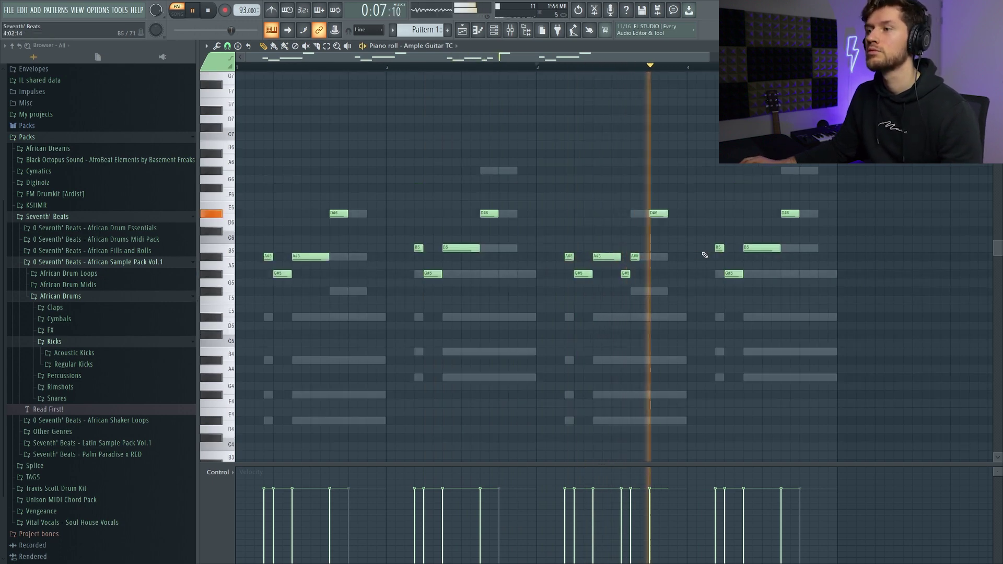
- Add a one-step F#6 after the D#6 near the end of bar 3 in the guitar melody and play it back
{"action": "key", "text": "space"}
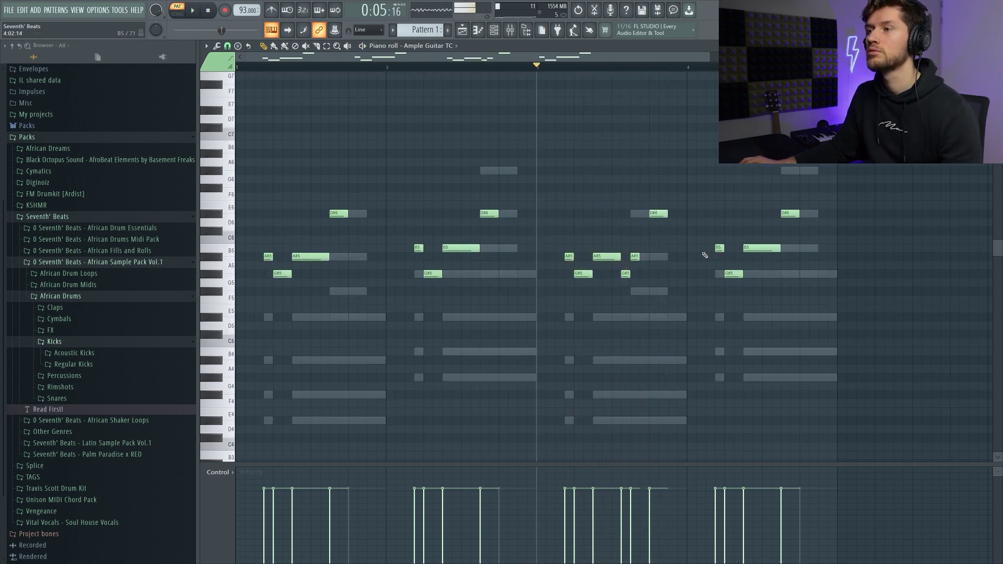
{"action": "key", "text": "space"}
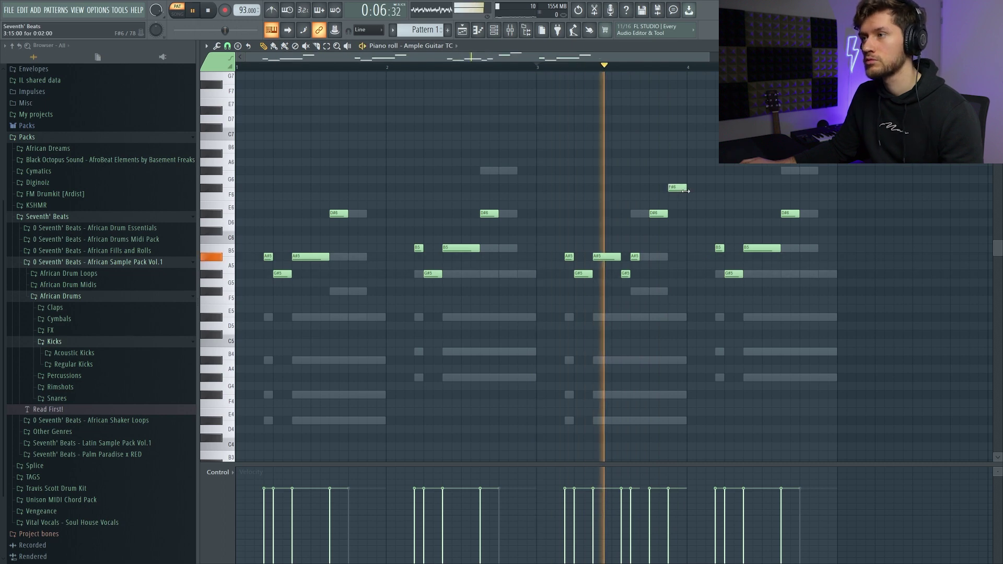
{"action": "left_click", "coordinate": [673, 187]}
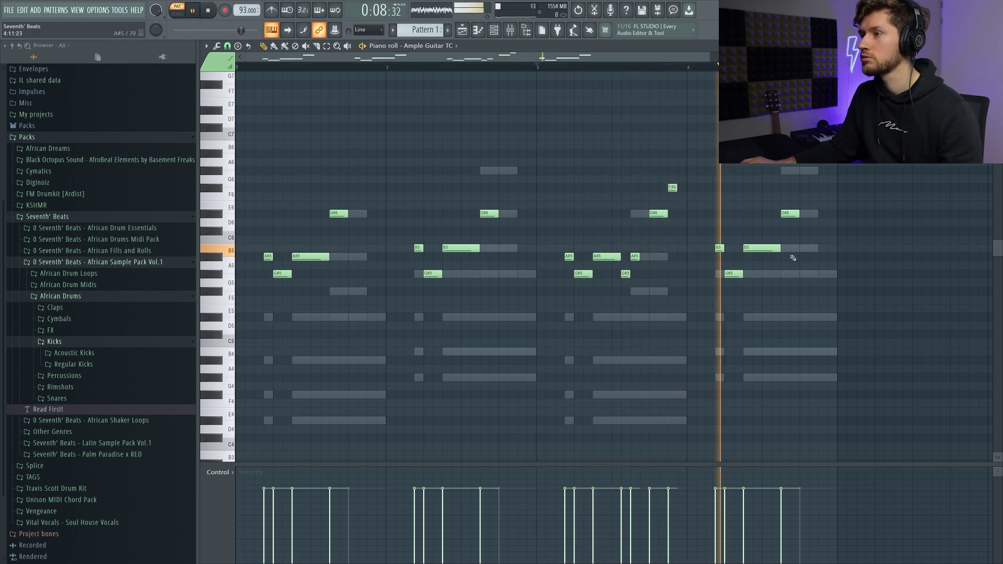
{"action": "key", "text": "space"}
{"action": "key", "text": "space"}
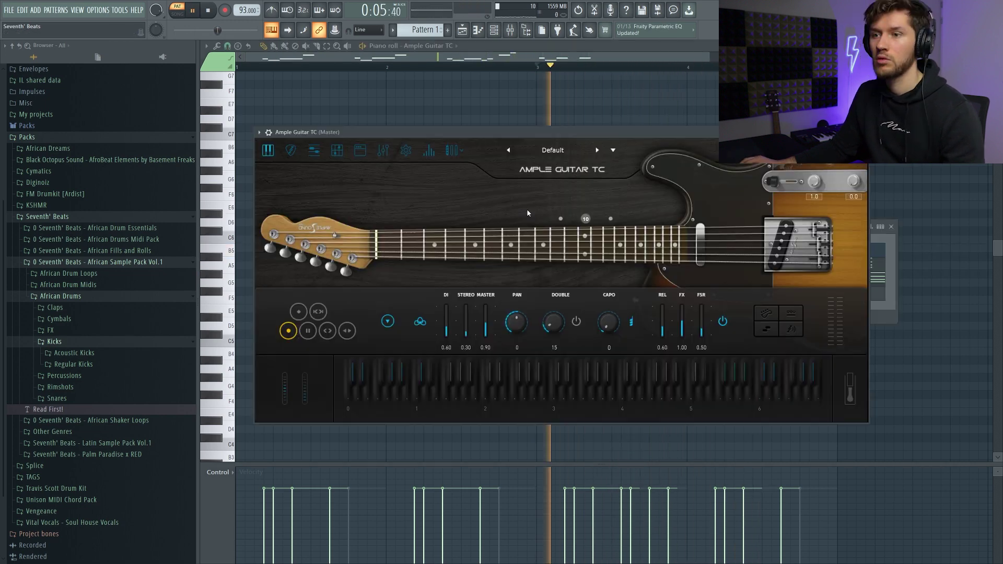
- Vary the end of the guitar melody in bar 4 with B5, D#6 and a final two-step G#6, and play it back
{"action": "left_click", "coordinate": [652, 54]}
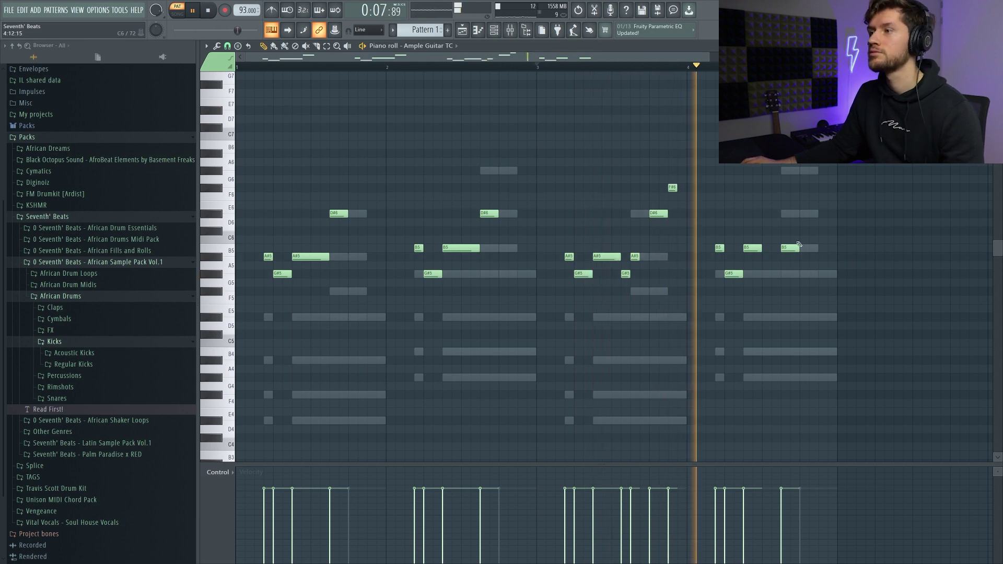
{"action": "left_click", "coordinate": [808, 214]}
{"action": "left_click", "coordinate": [825, 187]}
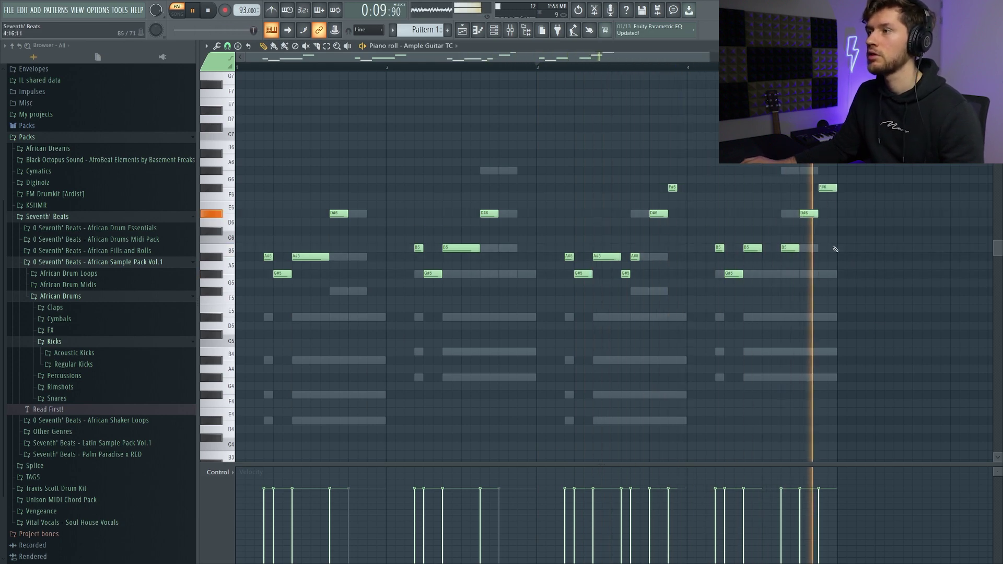
{"action": "key", "text": "space"}
{"action": "left_click_drag", "start_coordinate": [821, 169], "coordinate": [822, 170]}
{"action": "key", "text": "space"}
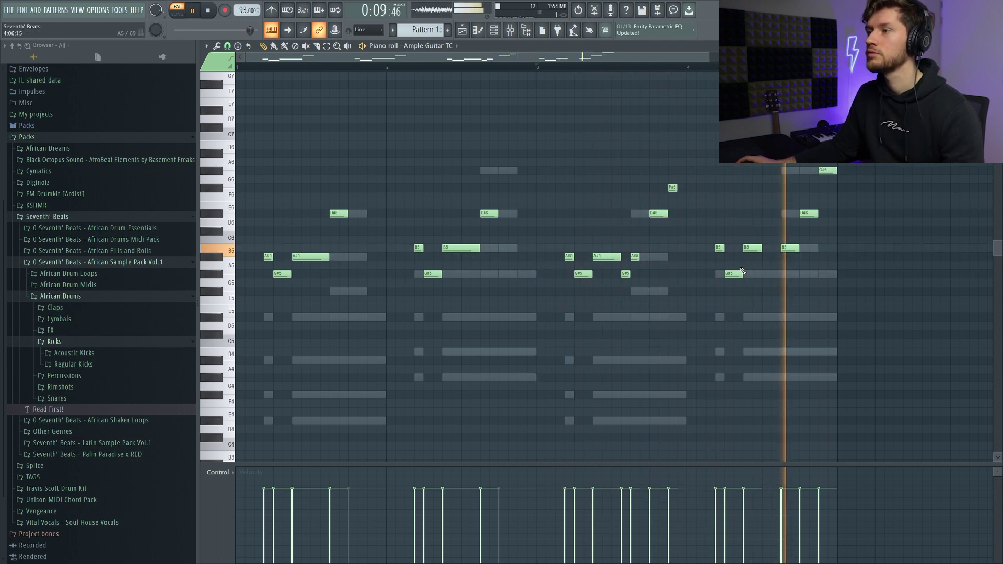
{"action": "key", "text": "space"}
- Add a new Serum instrument channel for the bass
{"action": "left_click", "coordinate": [493, 33]}
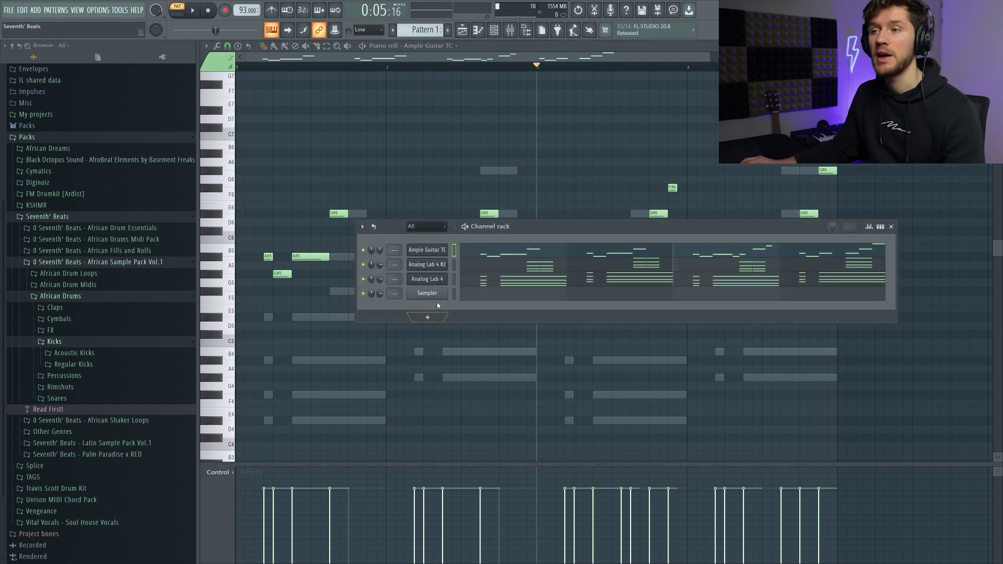
{"action": "left_click", "coordinate": [444, 316]}
{"action": "left_click", "coordinate": [494, 366]}
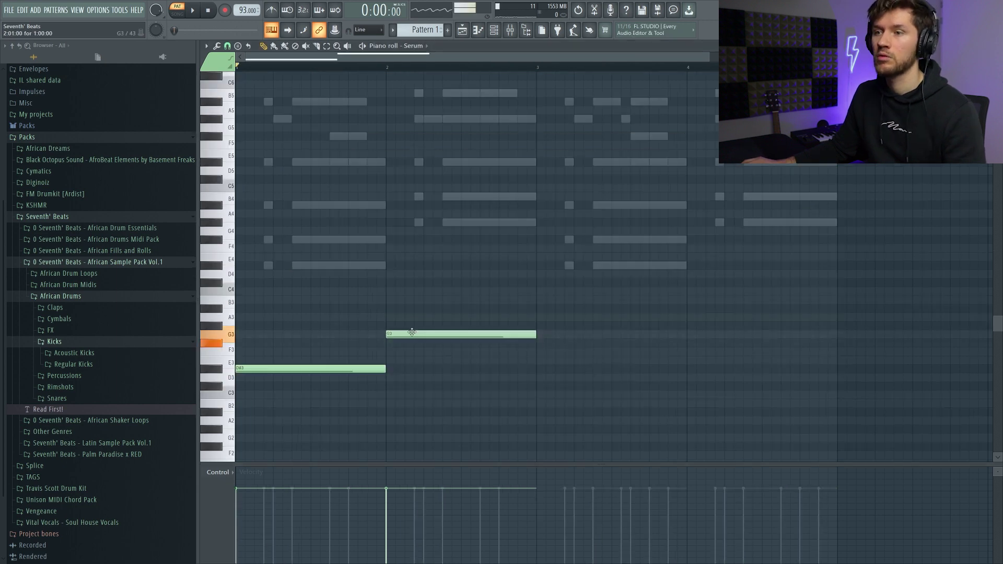
- Write whole-bar Serum bass notes, D#3 in bar 1 and G#3 in bar 2, and duplicate them into bars 3 and 4
{"action": "key", "text": "space"}
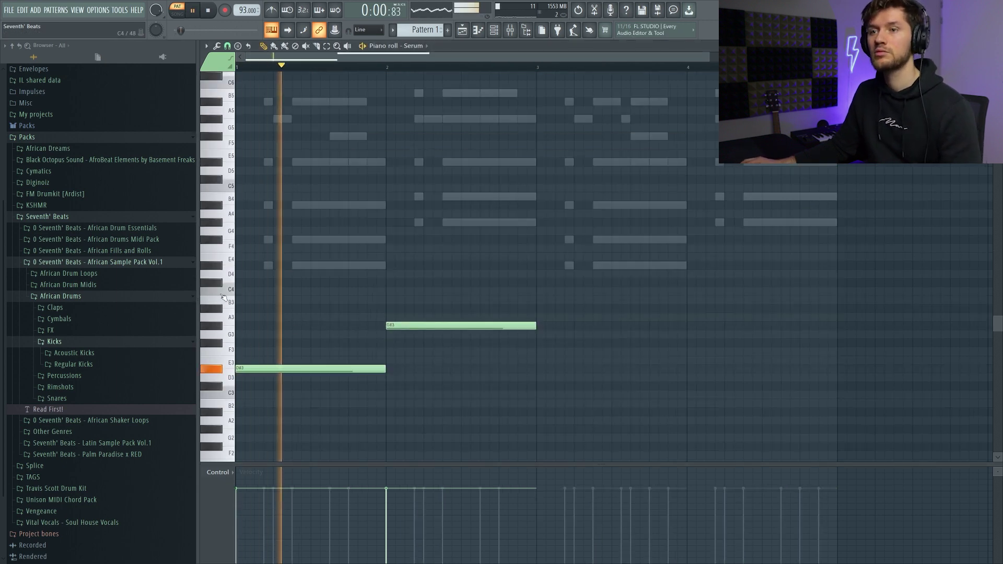
{"action": "key", "text": "ctrl+a"}
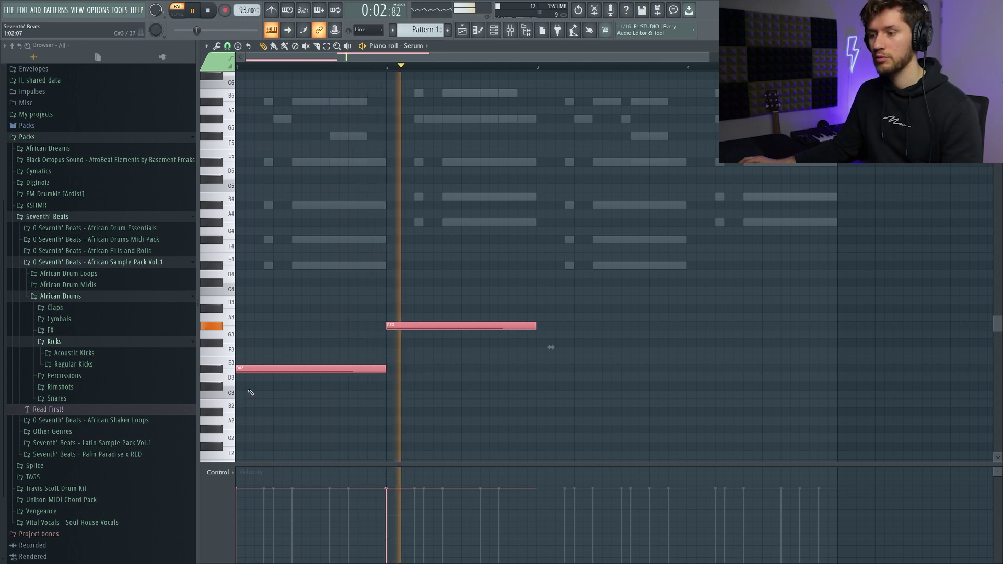
{"action": "left_click_drag", "start_coordinate": [262, 369], "coordinate": [564, 369]}
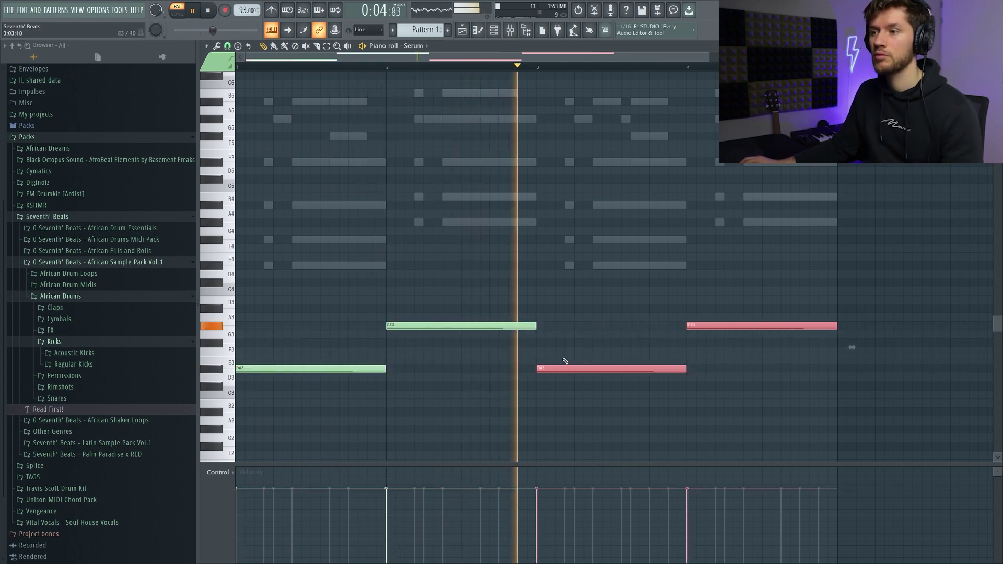
- Rename the Serum channel to Bass and open its instrument editor
{"action": "key", "text": "F6"}
{"action": "right_click", "coordinate": [442, 293]}
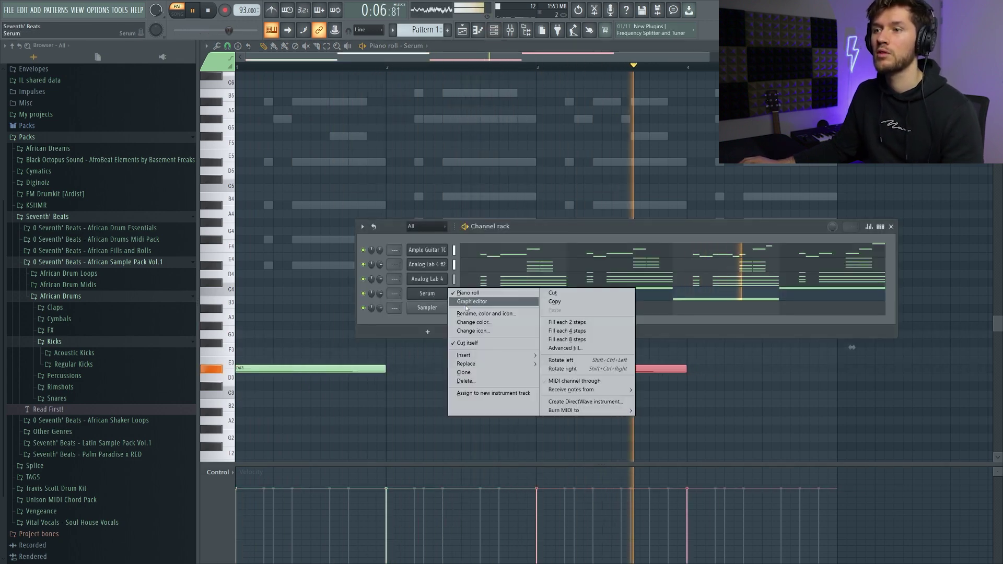
{"action": "left_click", "coordinate": [495, 313]}
{"action": "type", "text": "Bass"}
{"action": "key", "text": "Return"}
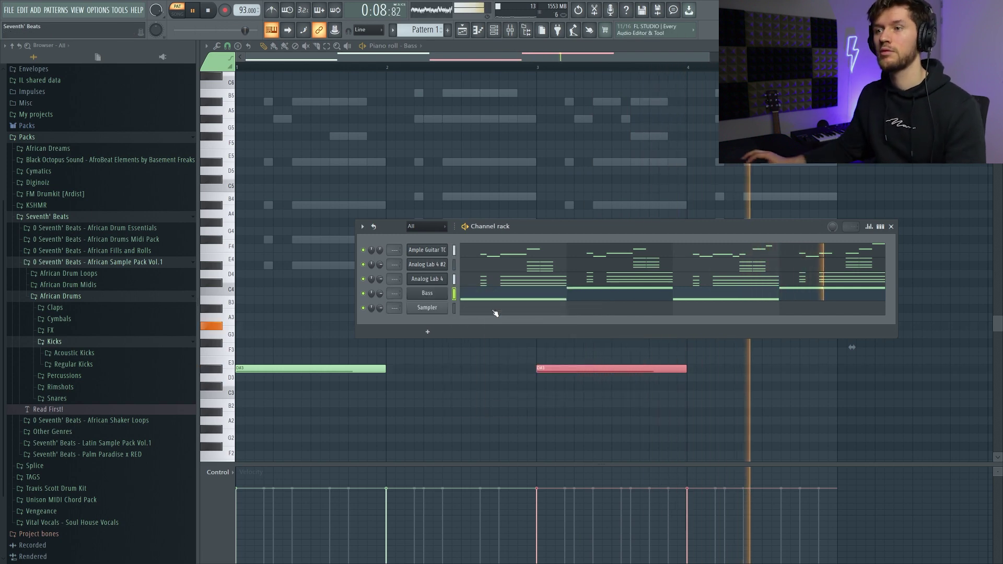
{"action": "left_click", "coordinate": [428, 293]}
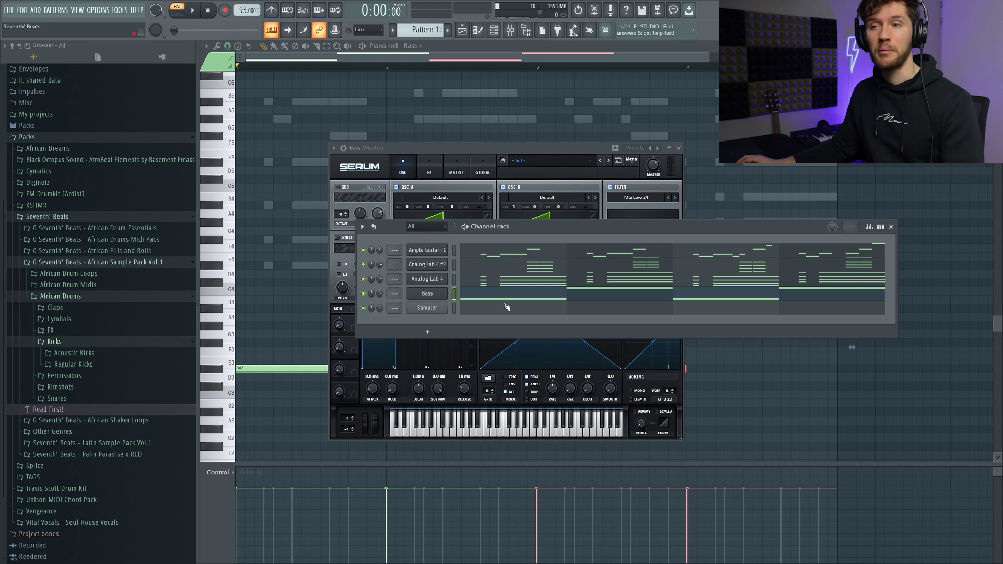
- Load the SB - KICK (4) sample from the Regular Kicks folder into the channel rack
{"action": "left_click", "coordinate": [103, 364]}
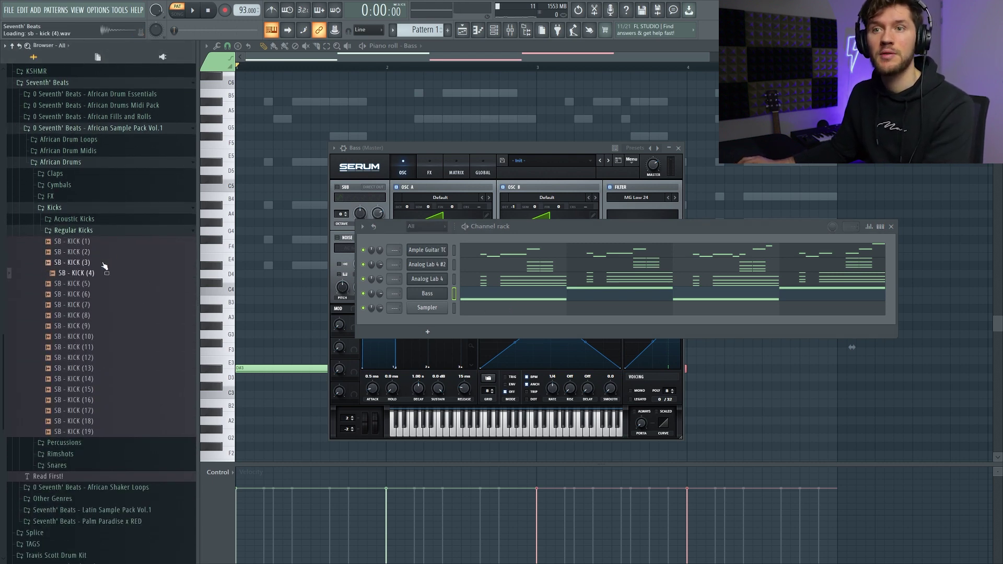
{"action": "left_click_drag", "start_coordinate": [100, 279], "coordinate": [431, 254]}
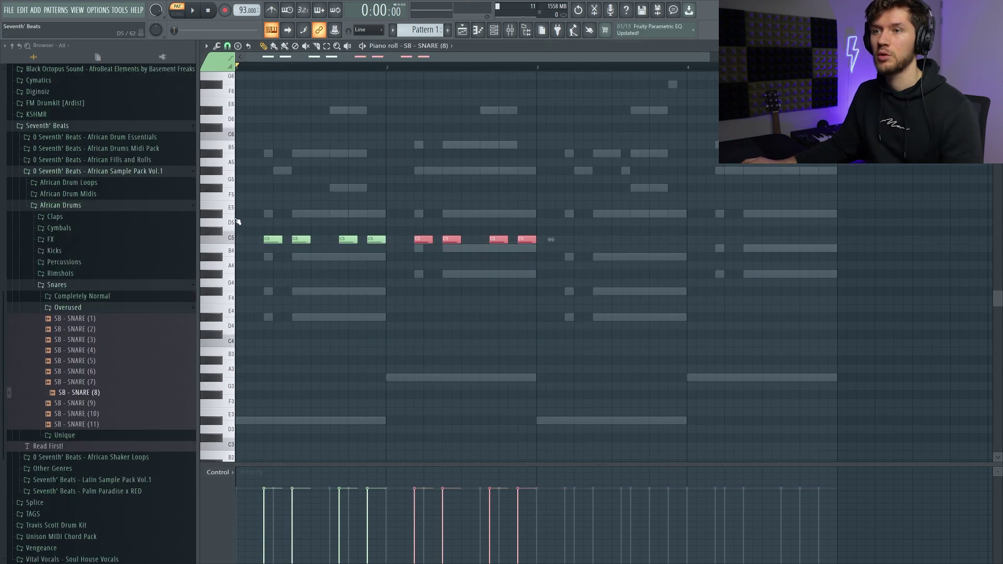
- Copy the two-bar SB - SNARE (8) pattern into bars 3 and 4 and play the loop
{"action": "left_click_drag", "start_coordinate": [562, 235], "coordinate": [570, 239]}
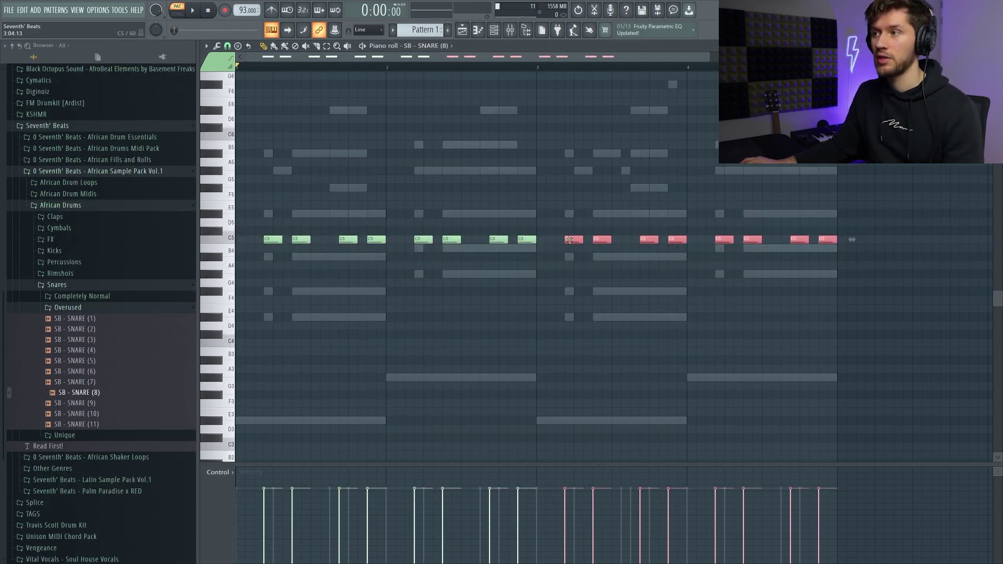
{"action": "left_click", "coordinate": [499, 32]}
{"action": "key", "text": "space"}
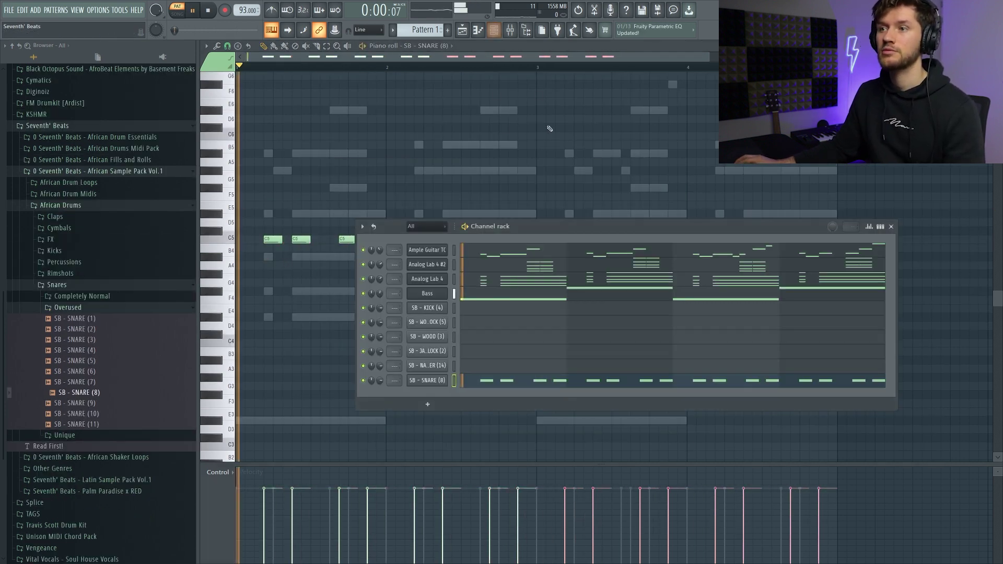
- Write C5 kick notes on every beat for the SB - KICK (4) channel and duplicate them across all four bars
{"action": "left_click", "coordinate": [512, 313]}
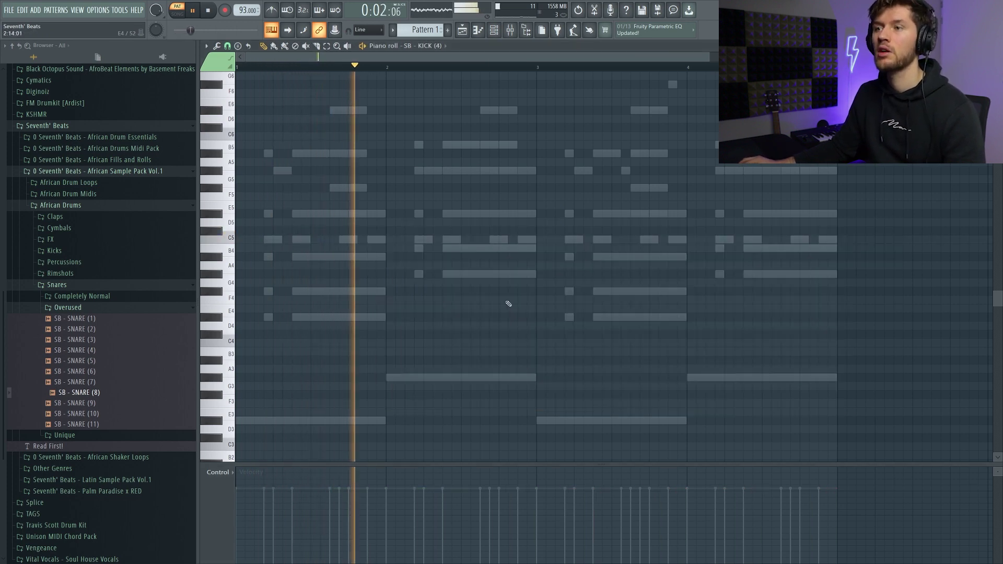
{"action": "scroll", "coordinate": [462, 251], "scroll_direction": "up", "scroll_amount": 1}
{"action": "scroll", "coordinate": [480, 239], "scroll_direction": "down", "scroll_amount": 2}
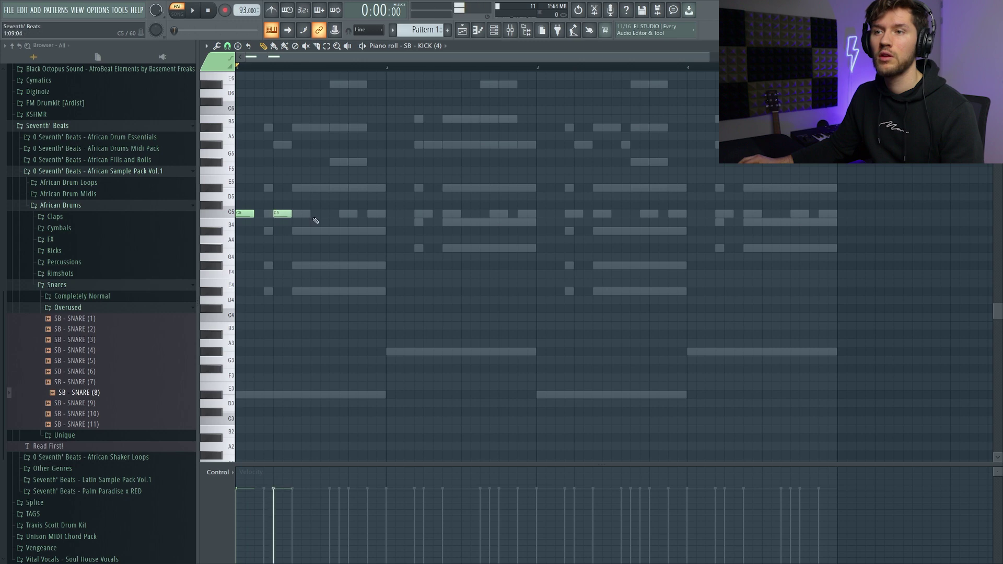
{"action": "key", "text": "ctrl+a"}
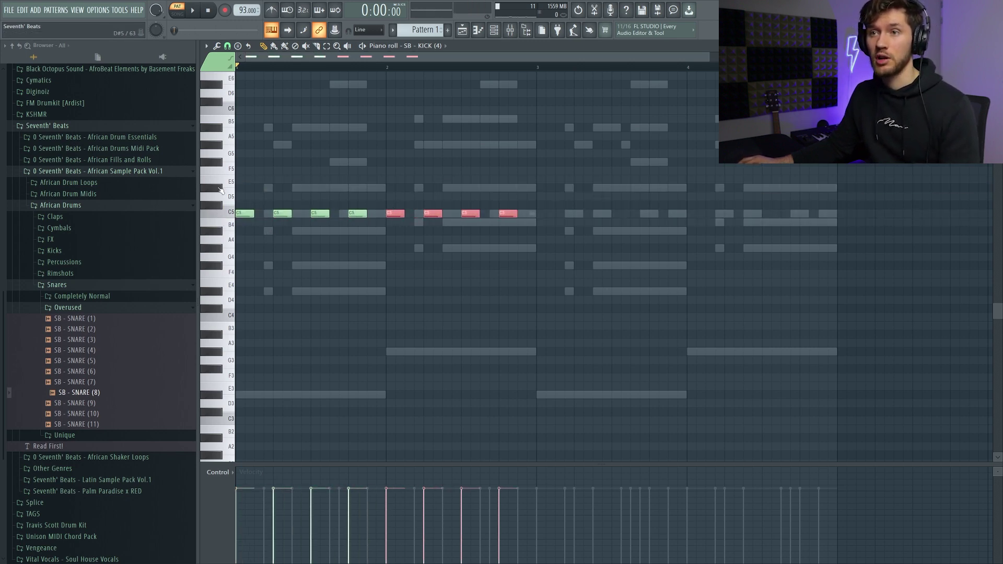
{"action": "left_click_drag", "start_coordinate": [254, 212], "coordinate": [542, 212]}
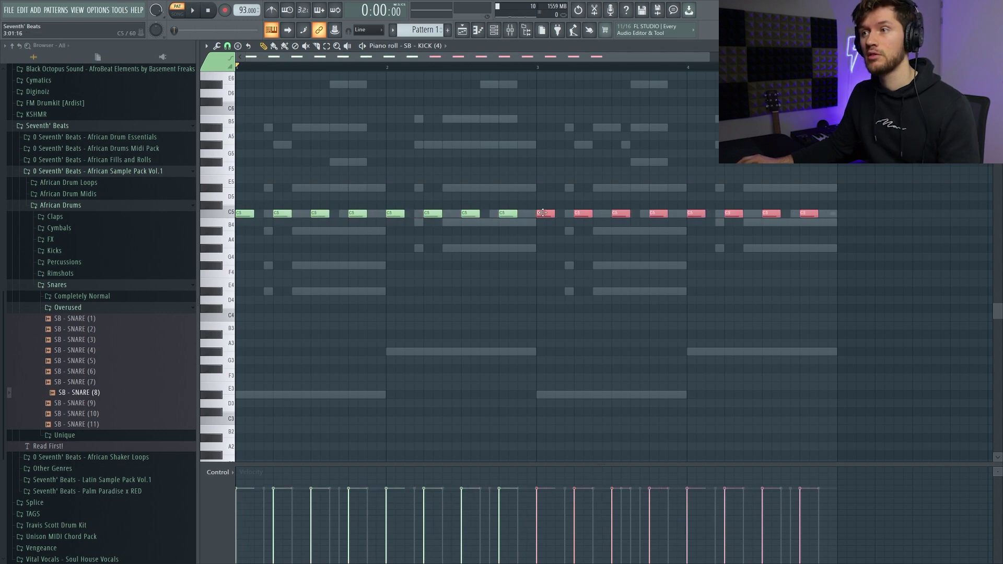
- Play the loop, normalize the SB - KICK (4) sample and set its quick fade-out to 34%
{"action": "key", "text": "F6"}
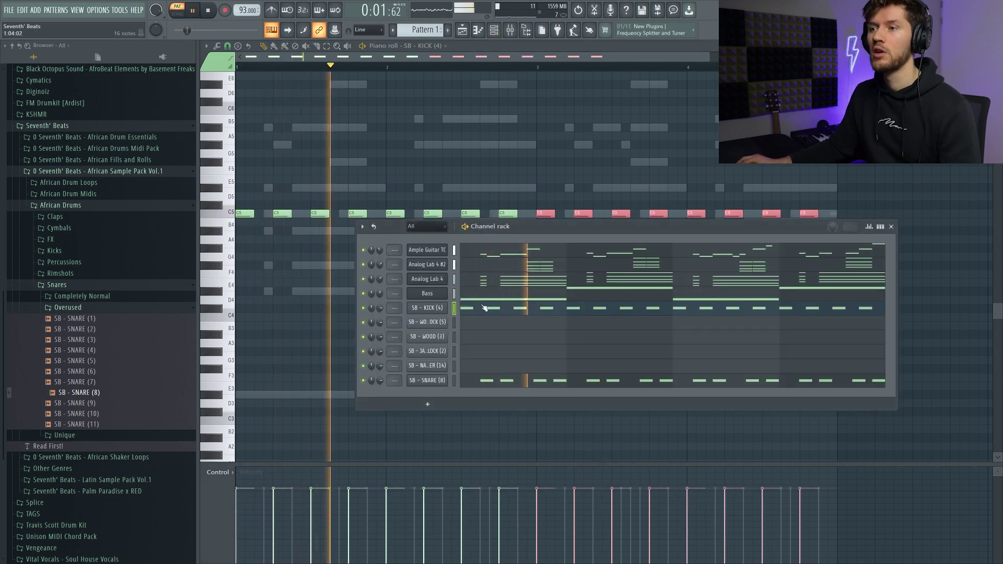
{"action": "left_click", "coordinate": [439, 308]}
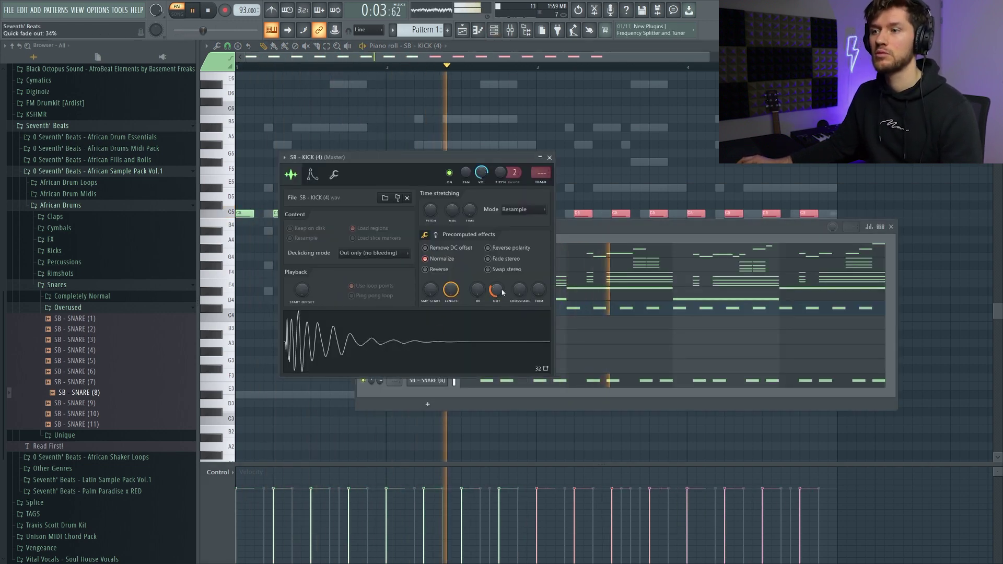
{"action": "left_click", "coordinate": [591, 231]}
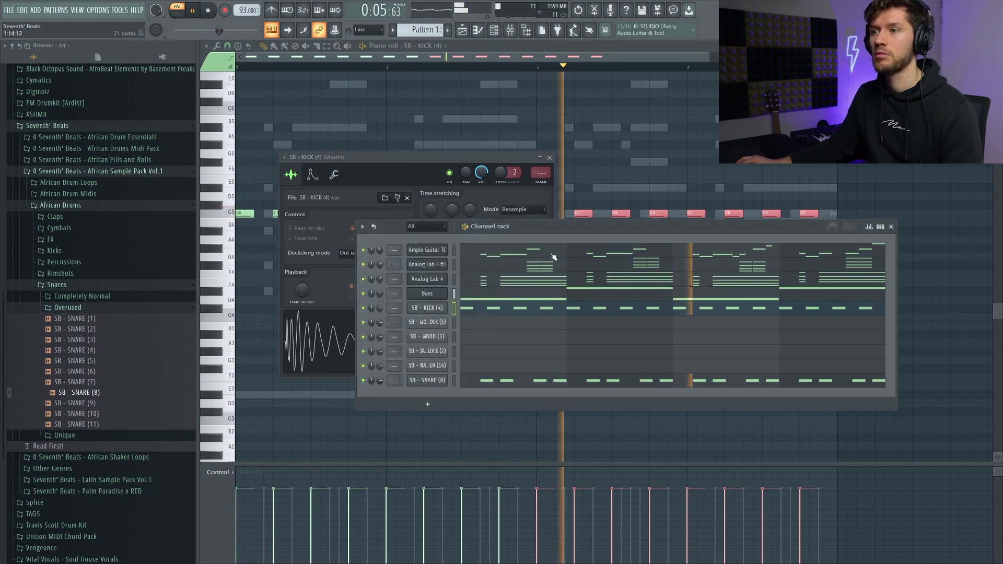
- Replace the kick channel's sample with SB - KICK (8) from the Regular Kicks folder and play it back
{"action": "key", "text": "space"}
{"action": "scroll", "coordinate": [73, 320], "scroll_direction": "up", "scroll_amount": 2}
{"action": "left_click", "coordinate": [73, 319]}
{"action": "left_click", "coordinate": [74, 312]}
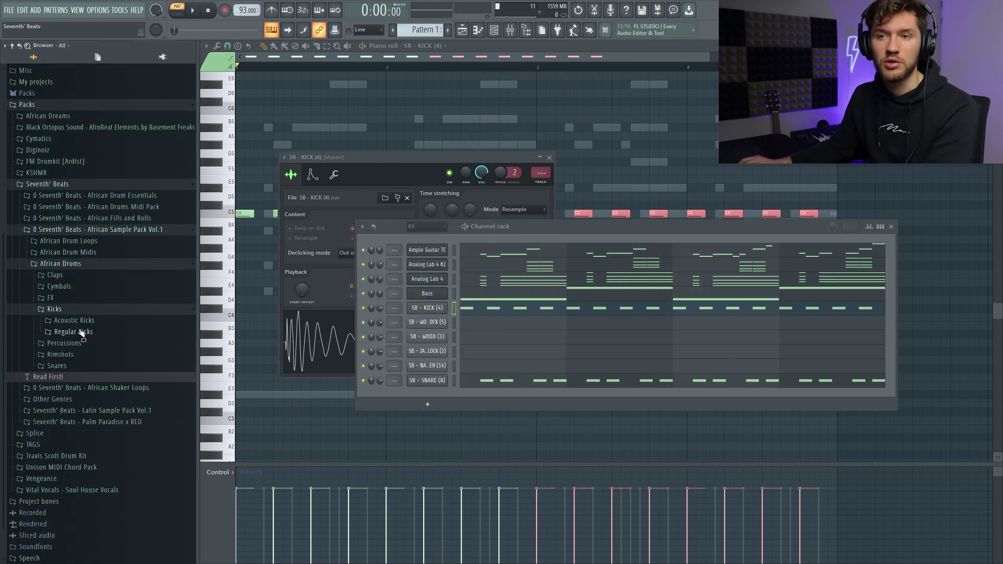
{"action": "key", "text": "space"}
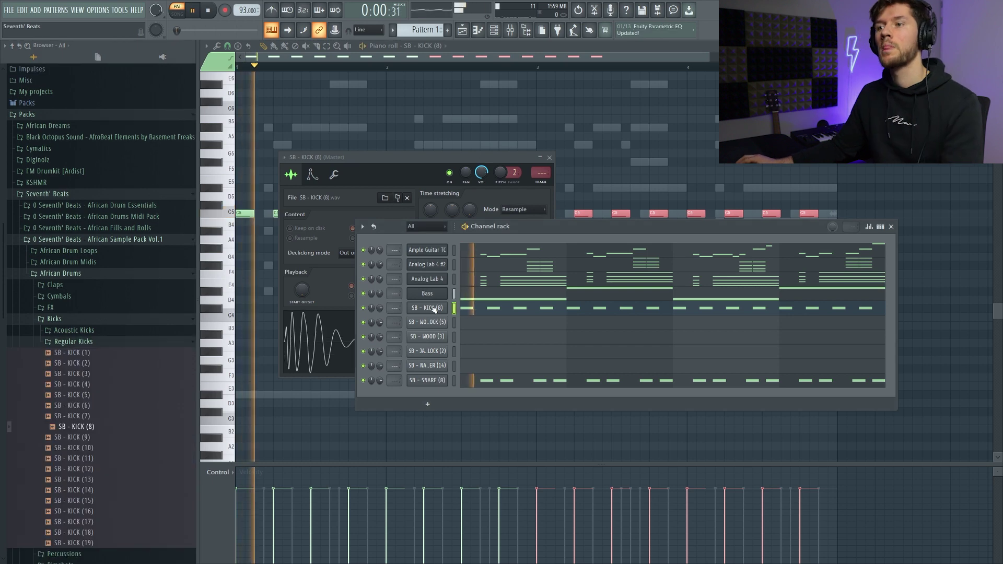
- Write C5 hits on steps 4, 5, 11, 12 and 13 for SB - WOOD BLOCK (5) in bars 1-2 and copy them to bars 3-4
{"action": "left_click", "coordinate": [483, 325]}
{"action": "key", "text": "space"}
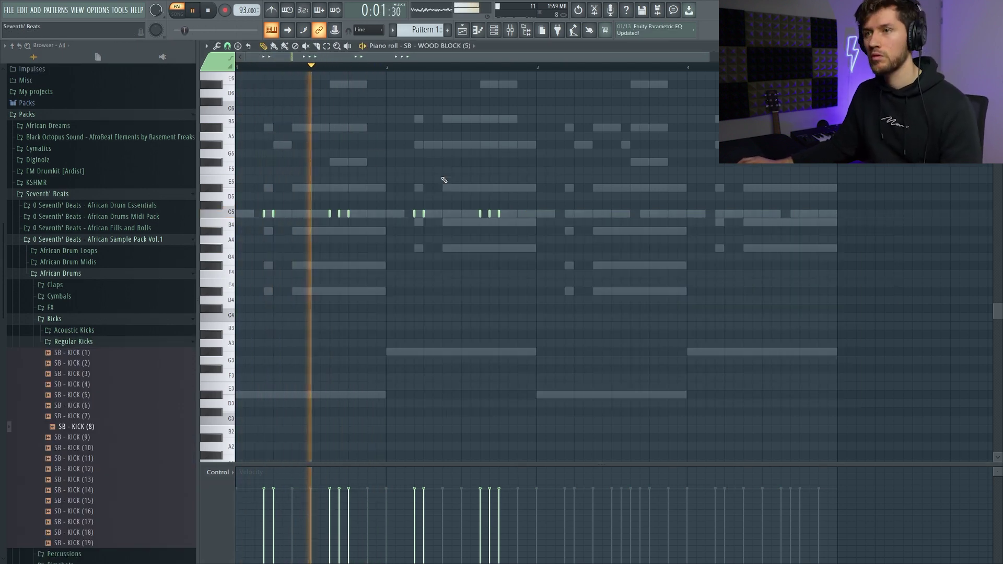
{"action": "key", "text": "ctrl+a"}
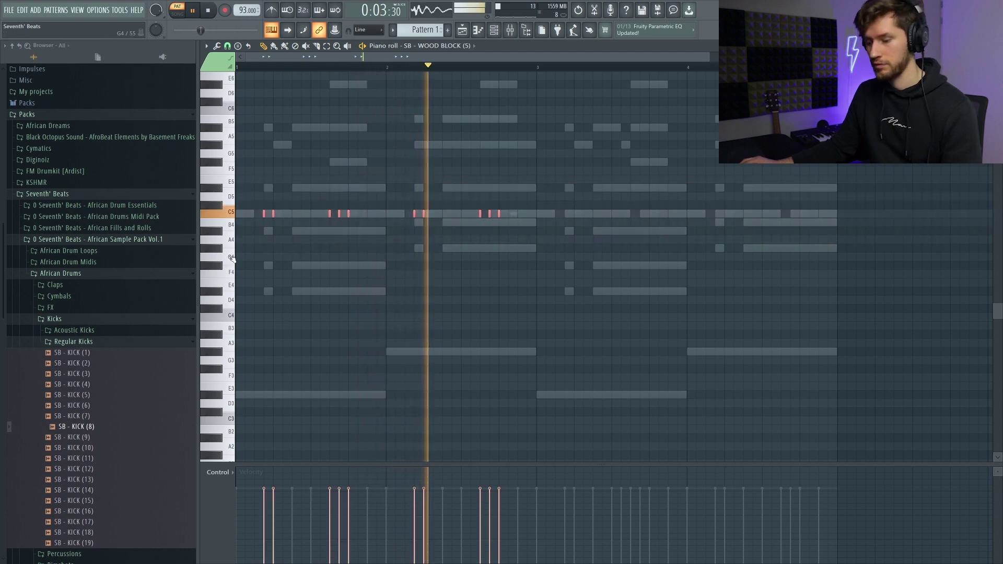
{"action": "left_click_drag", "start_coordinate": [264, 215], "coordinate": [272, 218]}
{"action": "left_click_drag", "start_coordinate": [273, 214], "coordinate": [582, 218]}
{"action": "left_click", "coordinate": [594, 162], "text": "ctrl"}
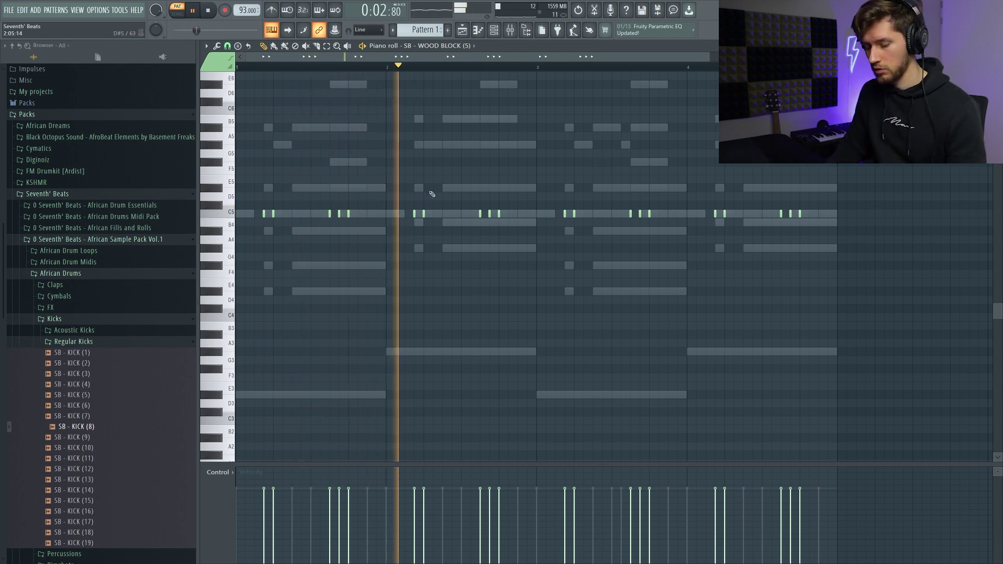
- Randomize the note volumes with the level at -19% and move the pattern to the SB - JA..LOCK (2) channel
{"action": "key", "text": "alt+r"}
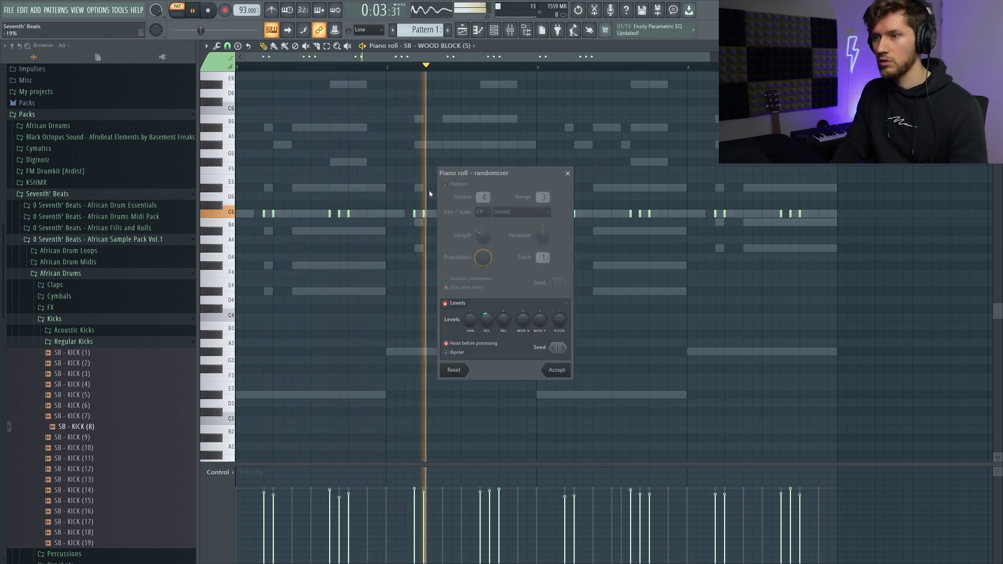
{"action": "left_click", "coordinate": [557, 370]}
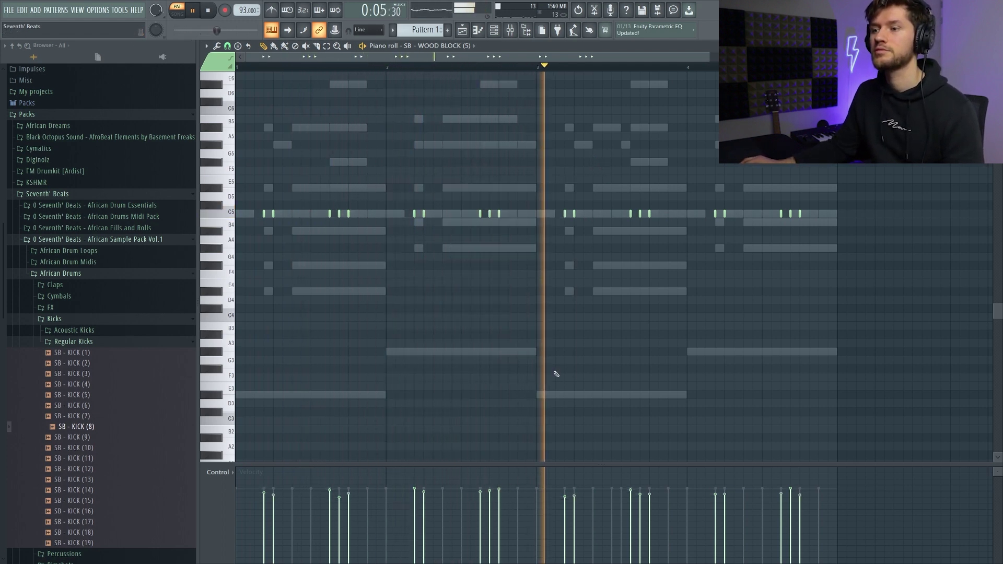
{"action": "left_click", "coordinate": [494, 35]}
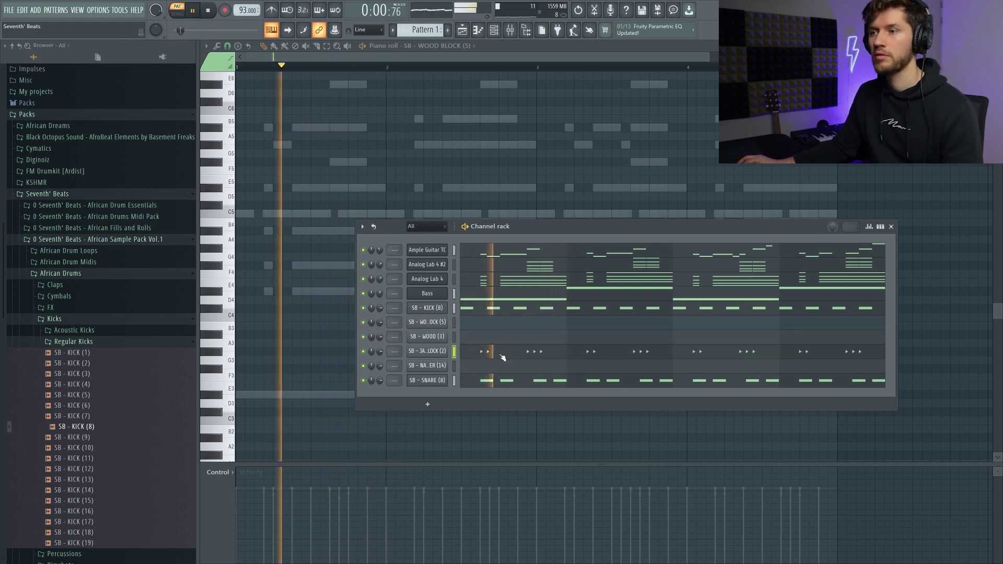
- Write SB - WOOD BLOCK (5) hits on C5 at steps 2 and 10 of every bar, duplicating them across four bars
{"action": "left_click", "coordinate": [498, 326]}
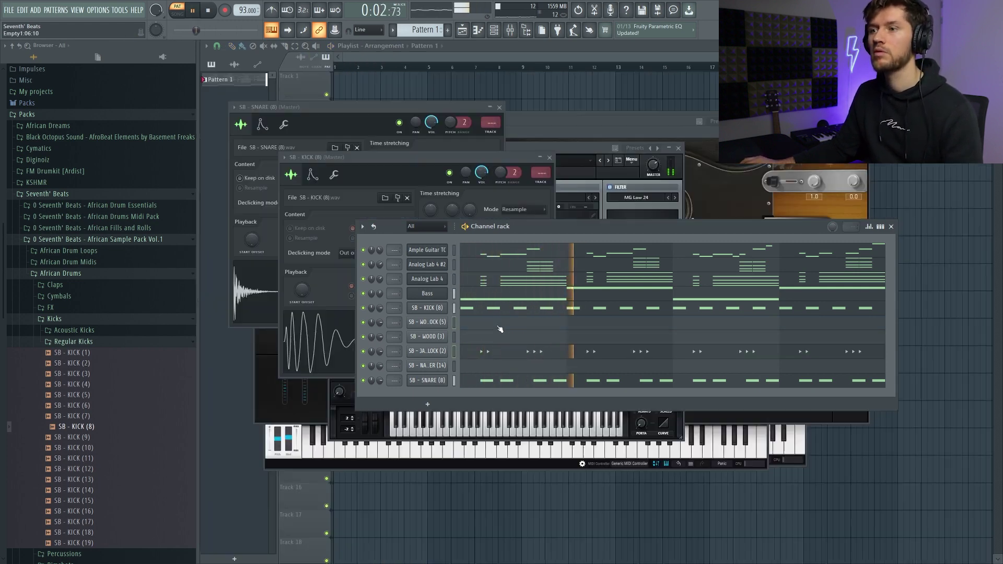
{"action": "key", "text": "F7"}
{"action": "key", "text": "space"}
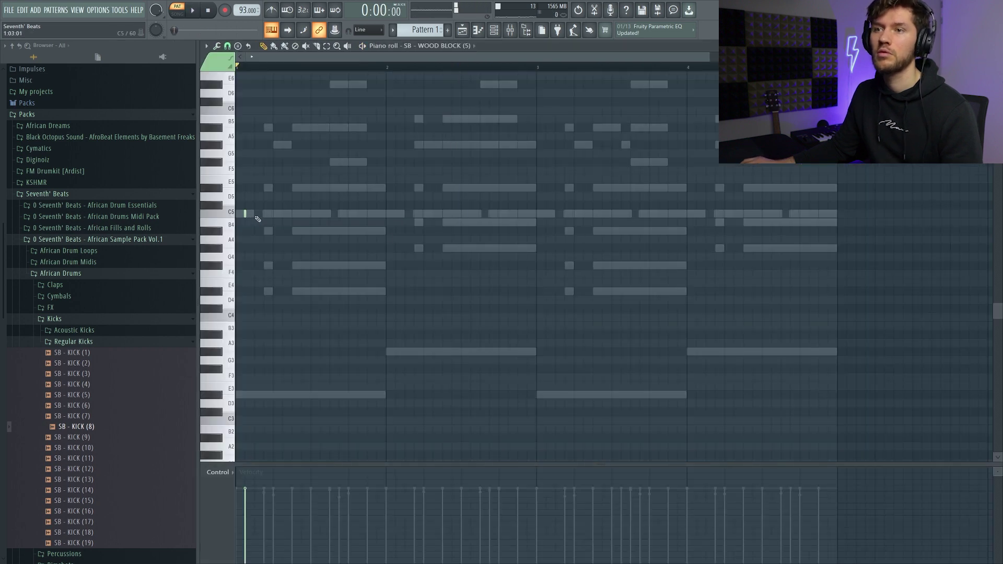
{"action": "key", "text": "space"}
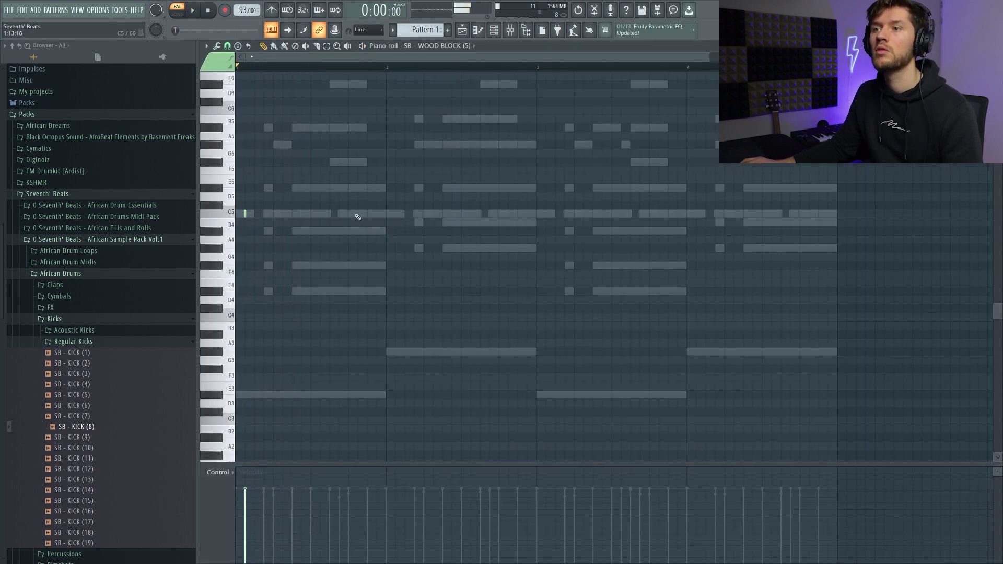
{"action": "key", "text": "space"}
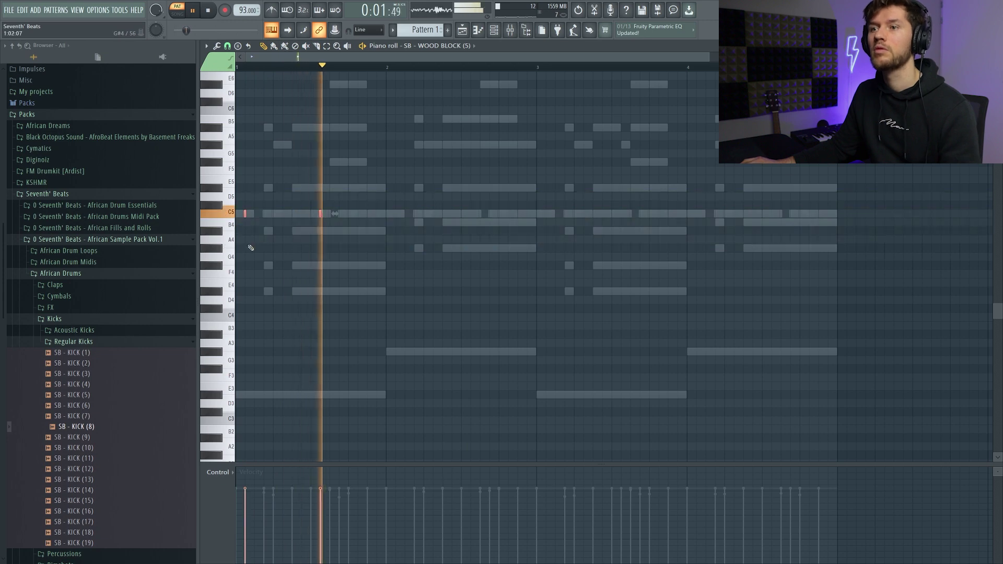
{"action": "key", "text": "shift+Right"}
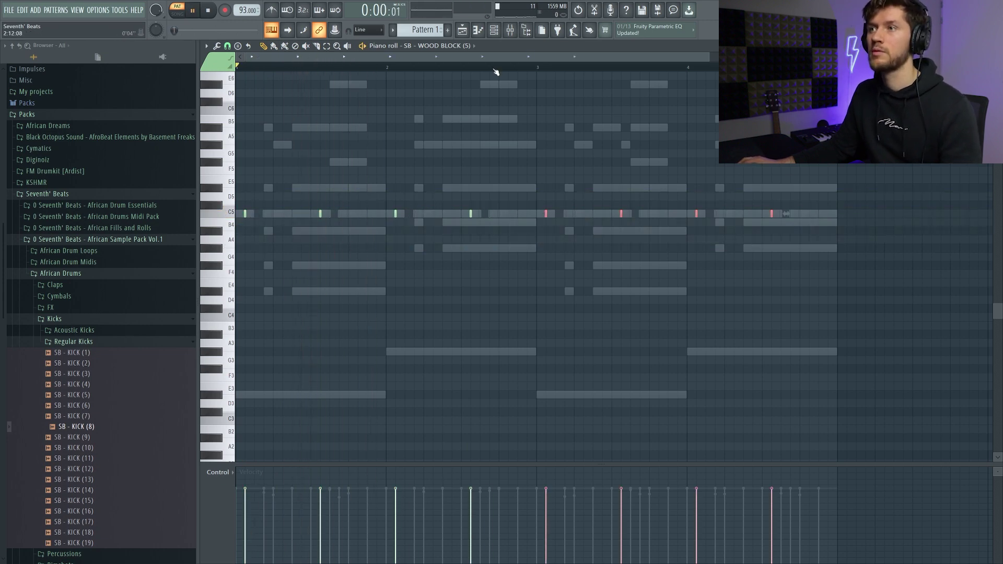
- Place SB - WOOD (3) hits on C5 at step 11 of bars 2 and 4
{"action": "key", "text": "F6"}
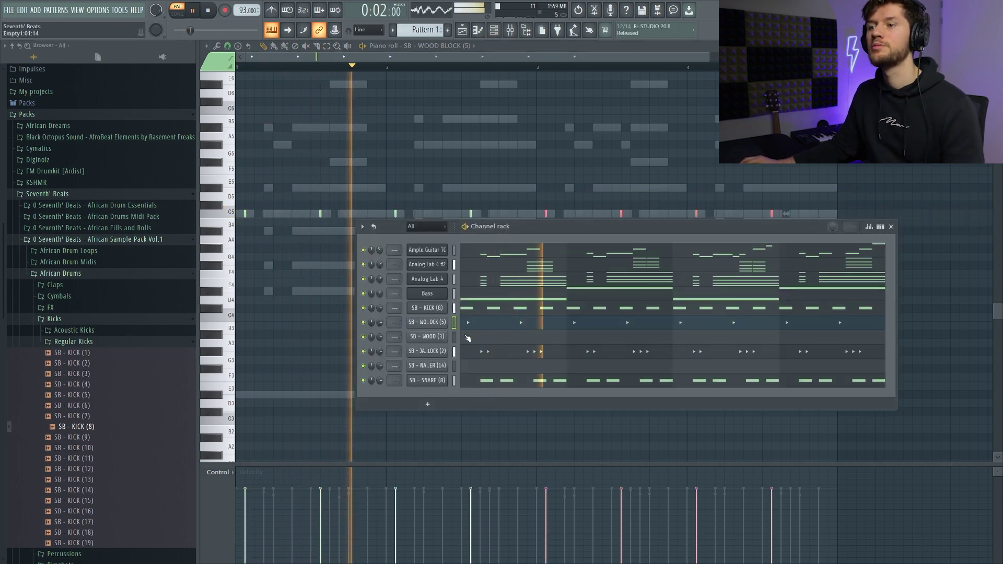
{"action": "left_click", "coordinate": [488, 342]}
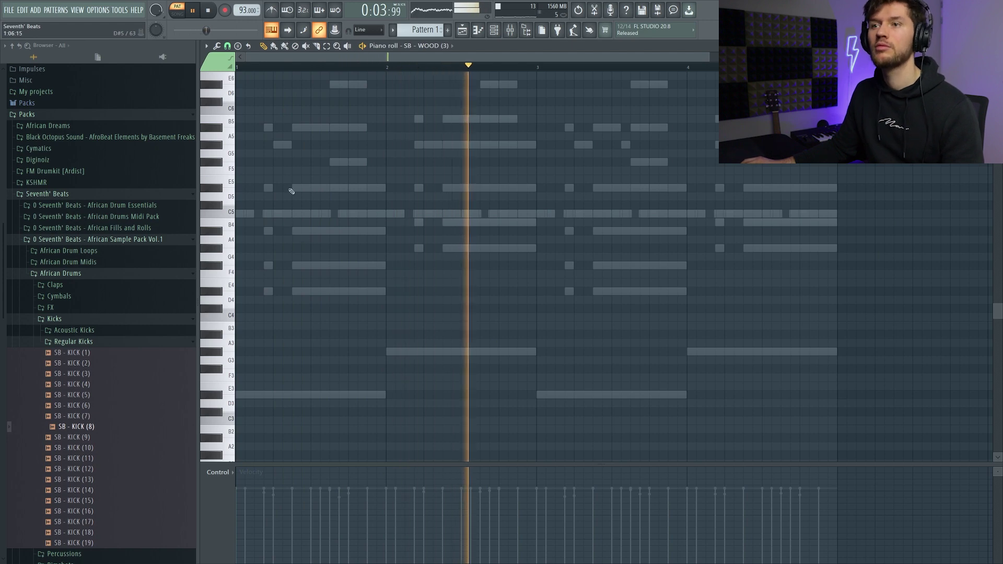
{"action": "key", "text": "space"}
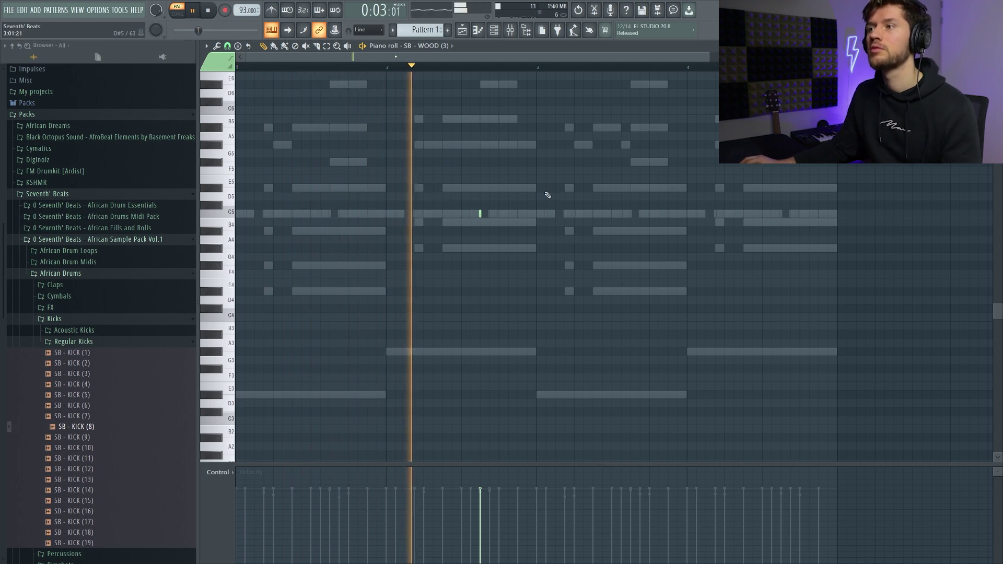
{"action": "left_click", "coordinate": [783, 215]}
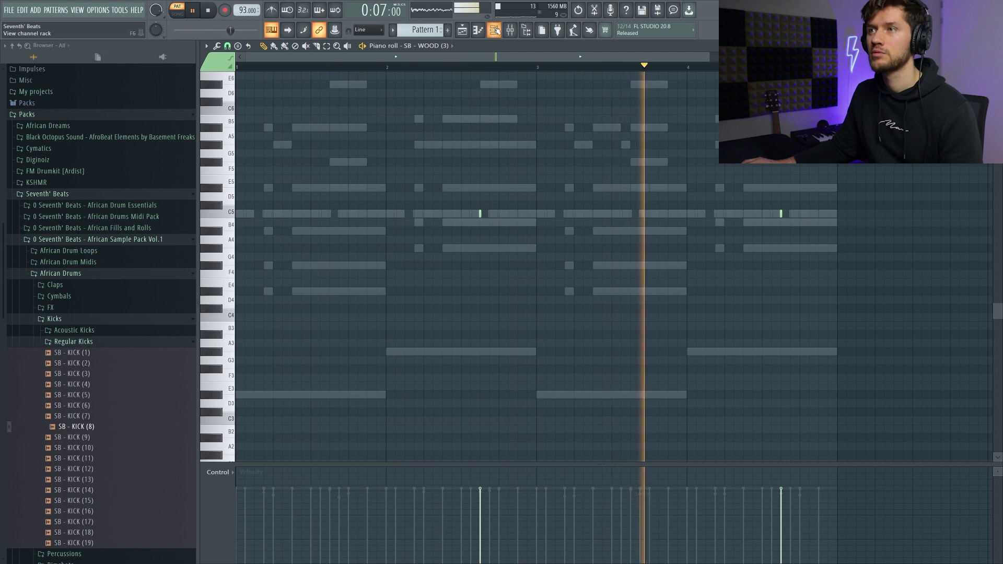
- Place SB - NATURAL SHAKER (14) hits on C5 at step 7 of each of the four bars
{"action": "key", "text": "F6"}
{"action": "key", "text": "space"}
{"action": "left_click", "coordinate": [446, 366]}
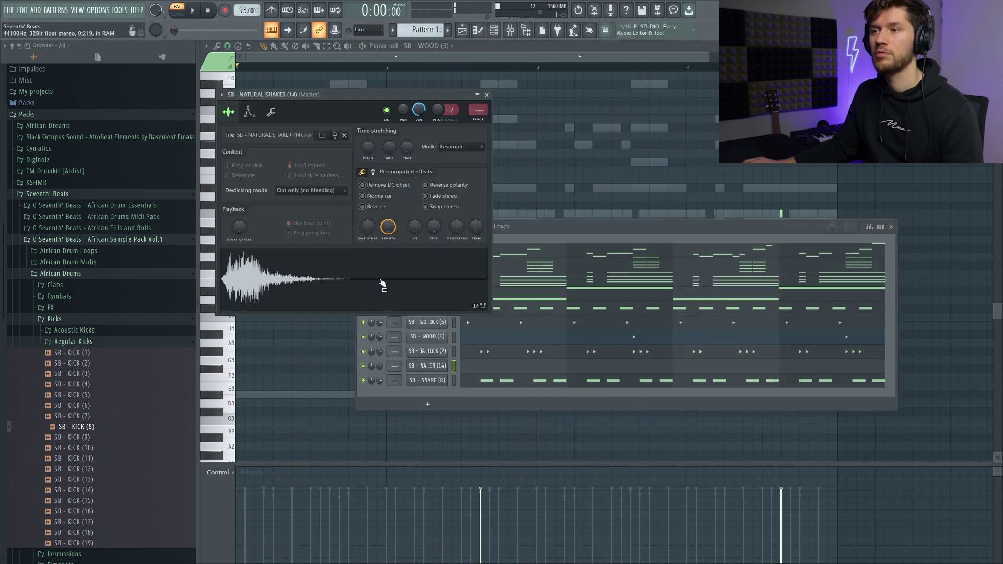
{"action": "left_click", "coordinate": [515, 362]}
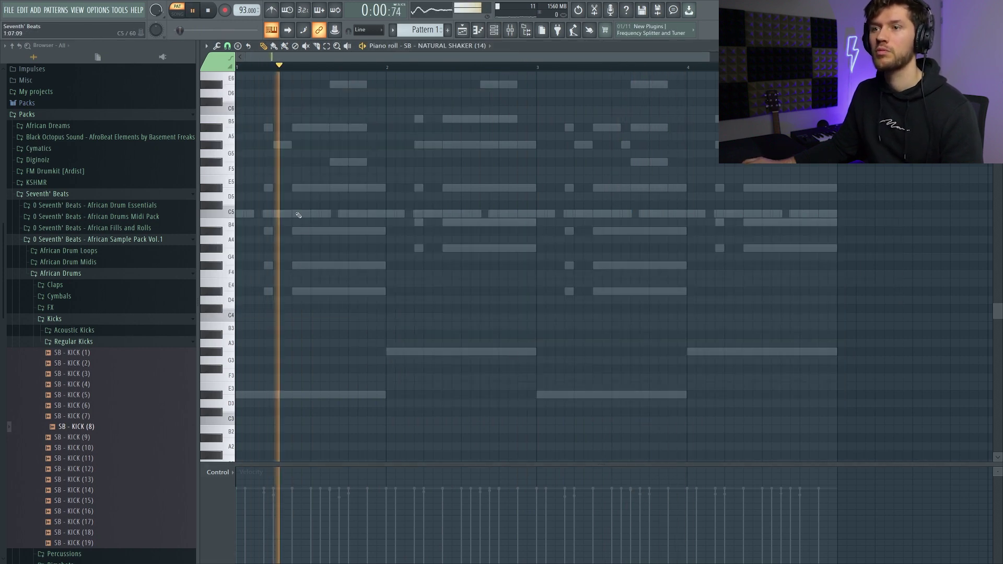
{"action": "left_click", "coordinate": [297, 214]}
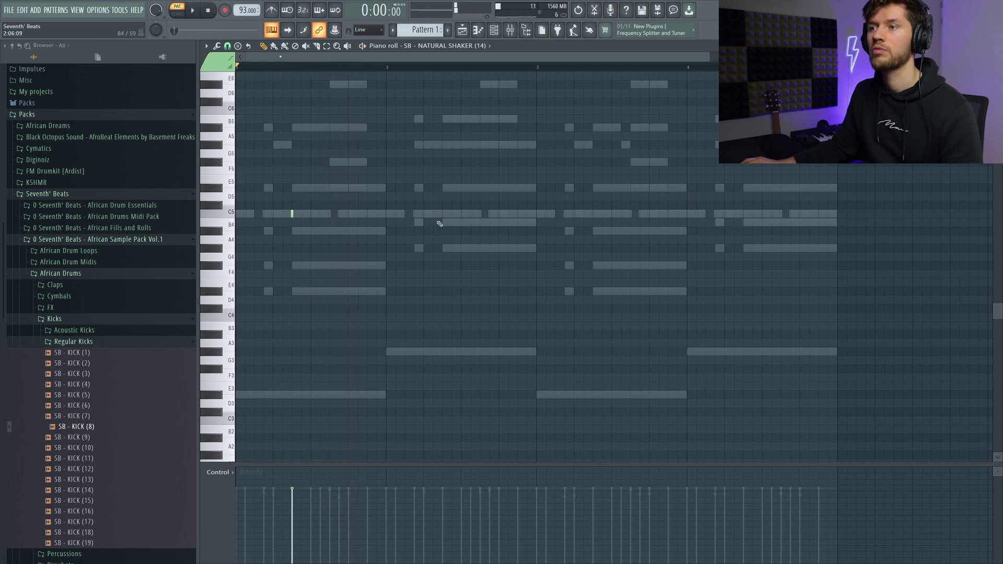
{"action": "key", "text": "space"}
{"action": "left_click", "coordinate": [444, 214]}
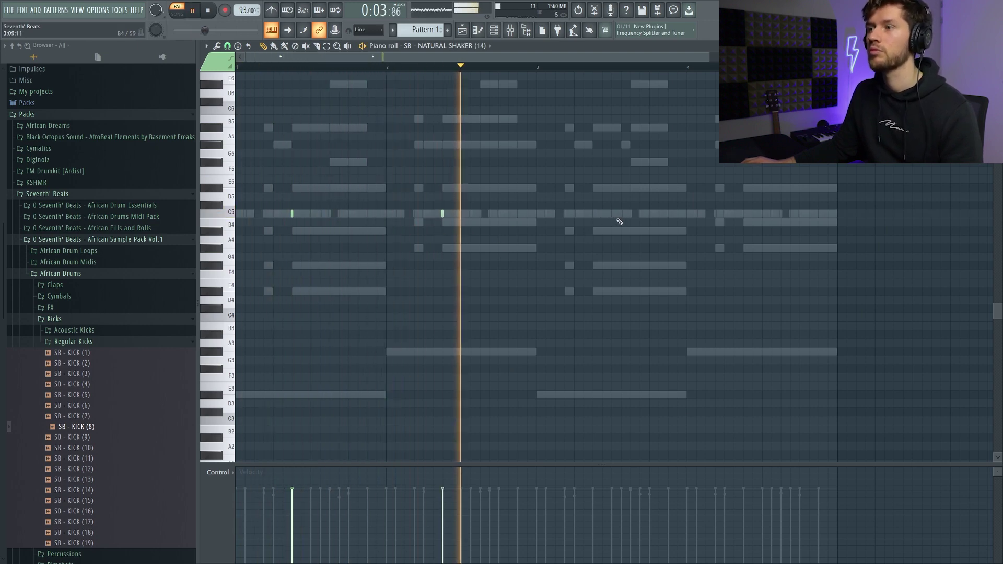
{"action": "left_click", "coordinate": [594, 214]}
{"action": "left_click", "coordinate": [745, 214]}
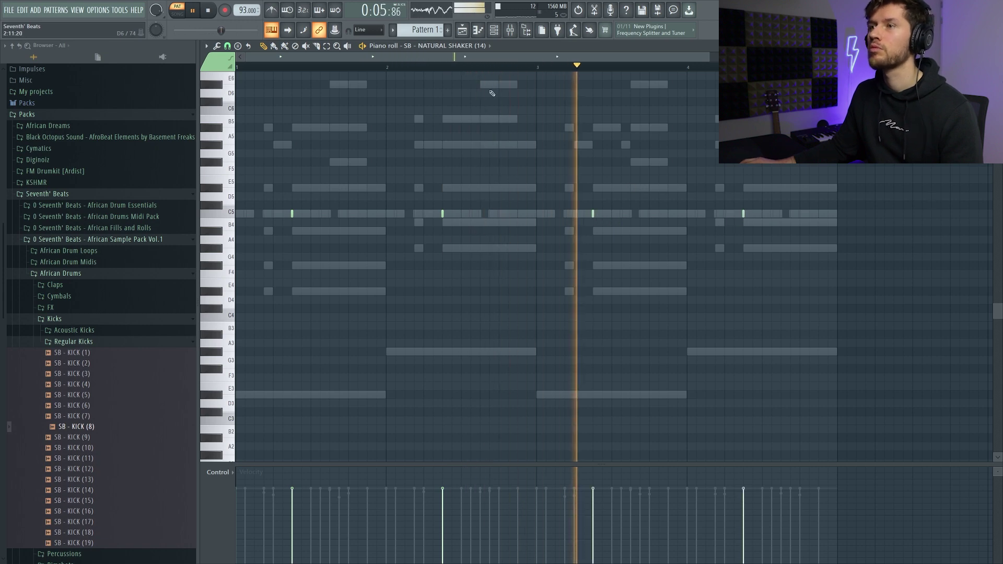
- Lower the channel volume of SB - NATURAL SHAKER (14) while the loop plays
{"action": "key", "text": "F6"}
{"action": "left_click", "coordinate": [427, 366]}
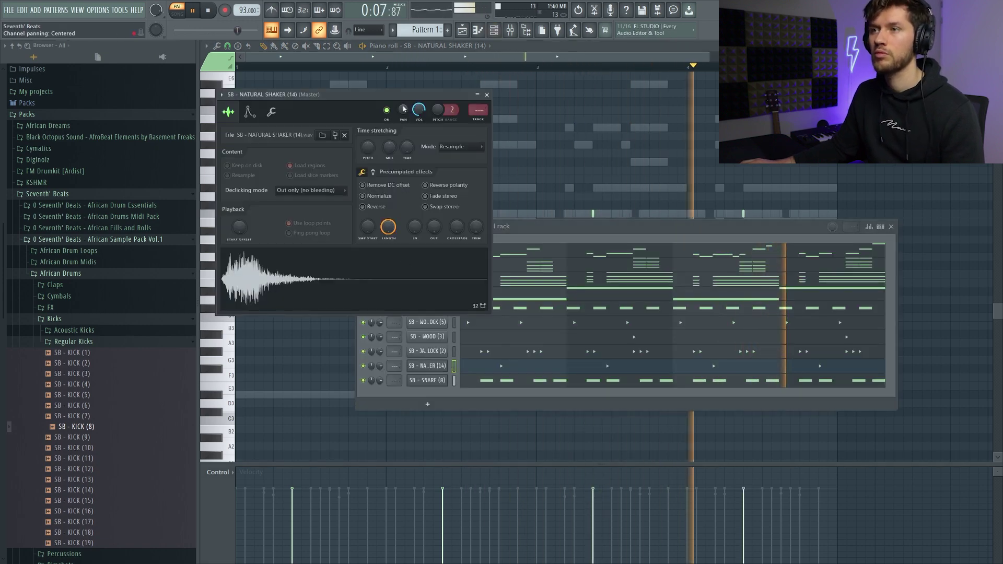
{"action": "left_click_drag", "start_coordinate": [419, 110], "coordinate": [419, 130]}
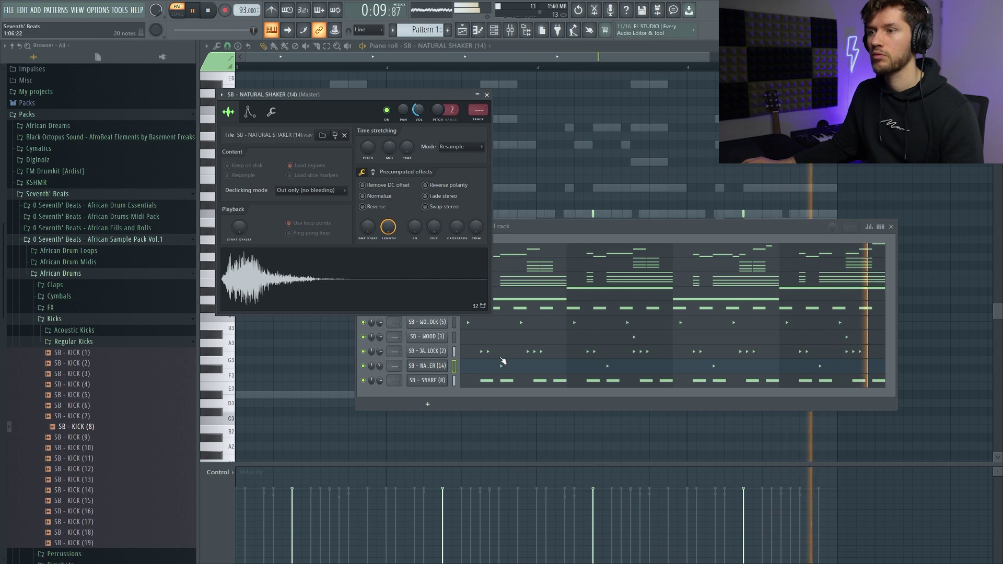
- Lower the SB - JAMBLOCK (2) channel volume to about 56% while the loop plays and open the SB - SNARE (8) channel settings
{"action": "left_click", "coordinate": [444, 352]}
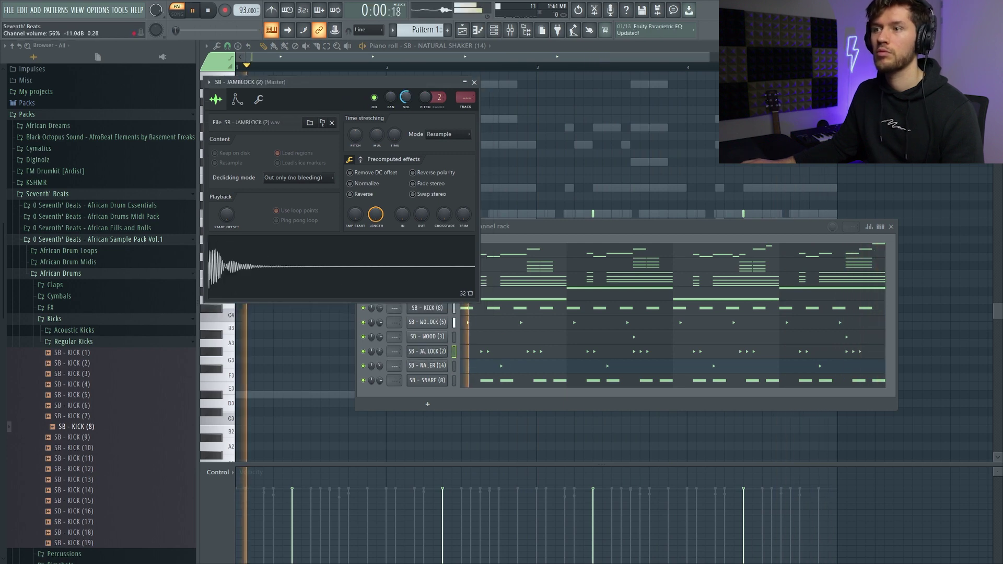
{"action": "key", "text": "space"}
{"action": "key", "text": "space"}
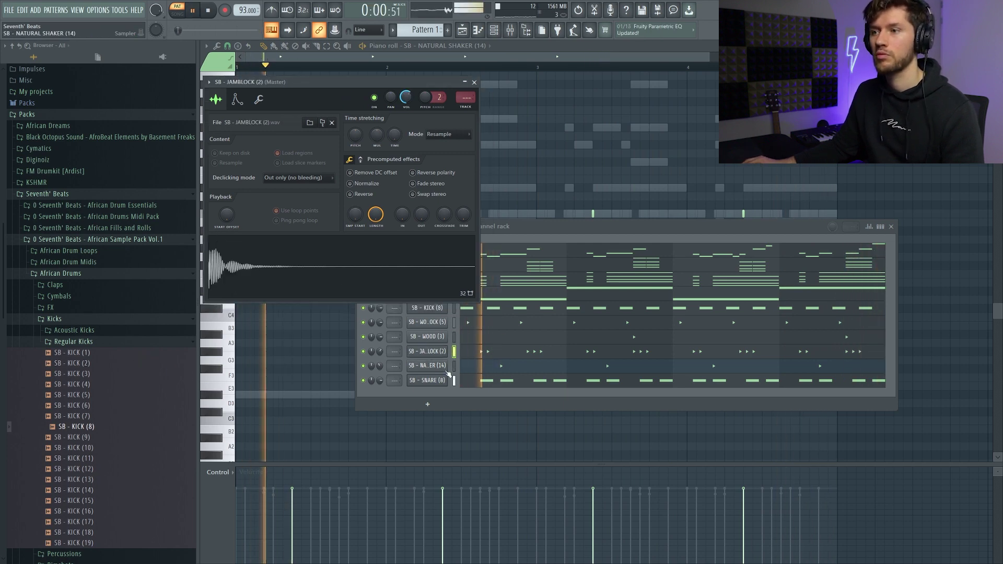
{"action": "left_click", "coordinate": [437, 381]}
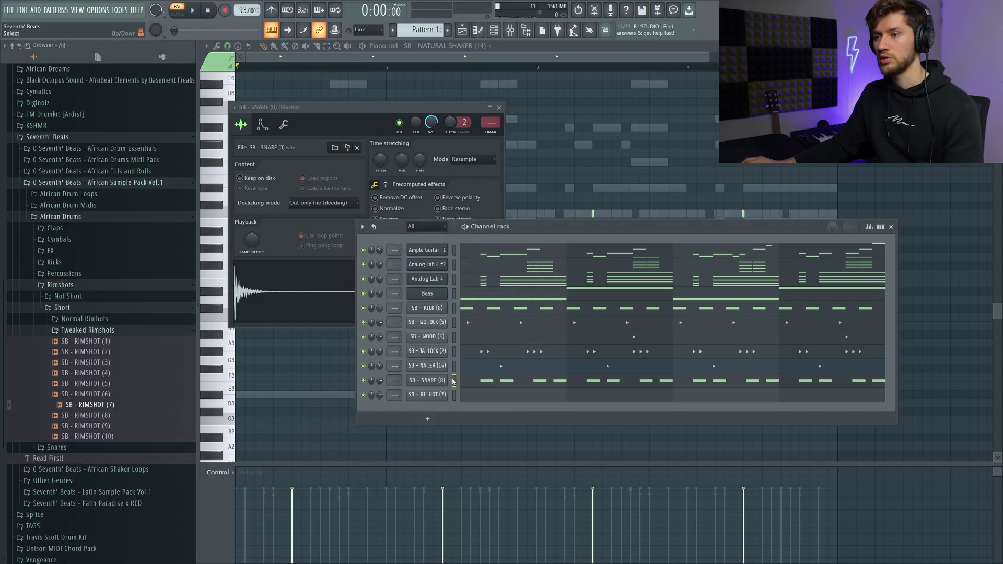
- Copy the SB - SNARE (8) pattern to SB - RIMSHOT (7) and lower the SB - NATURAL SHAKER (14) volume to about 24%
{"action": "left_click", "coordinate": [427, 394]}
{"action": "left_click", "coordinate": [427, 366]}
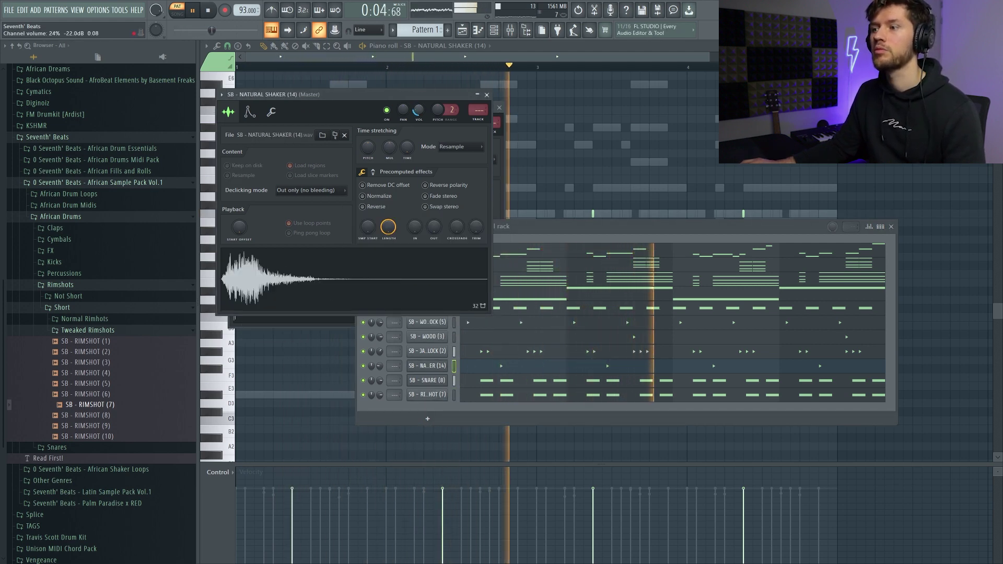
{"action": "left_click", "coordinate": [495, 31]}
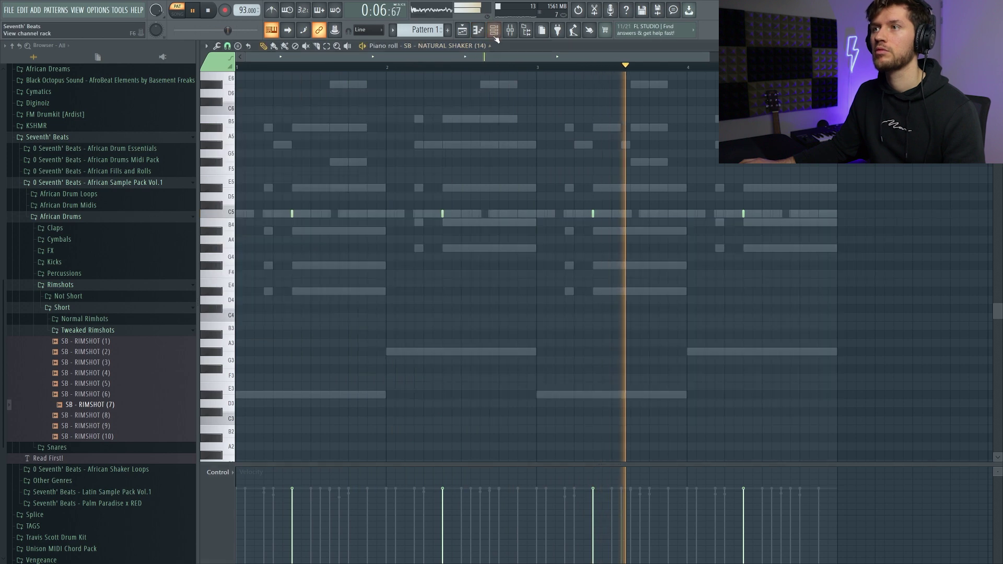
{"action": "left_click", "coordinate": [494, 32]}
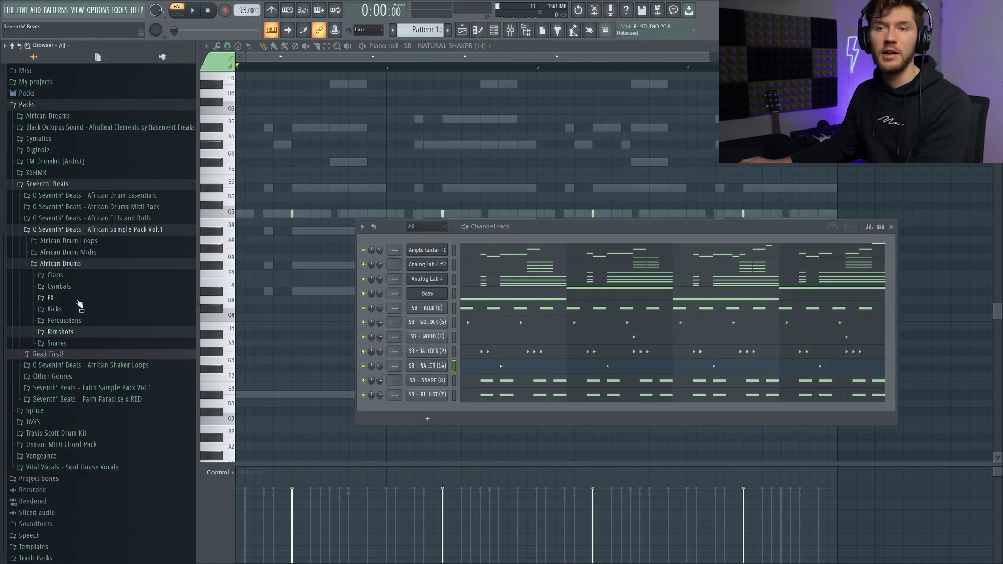
- Add SB - SNARE (4) from the Overused snares of African Sample Pack Vol.1 as a new channel below the rimshot
{"action": "left_click", "coordinate": [68, 343]}
{"action": "left_click", "coordinate": [92, 367]}
{"action": "scroll", "coordinate": [94, 339], "scroll_direction": "down", "scroll_amount": 3}
{"action": "left_click", "coordinate": [96, 289]}
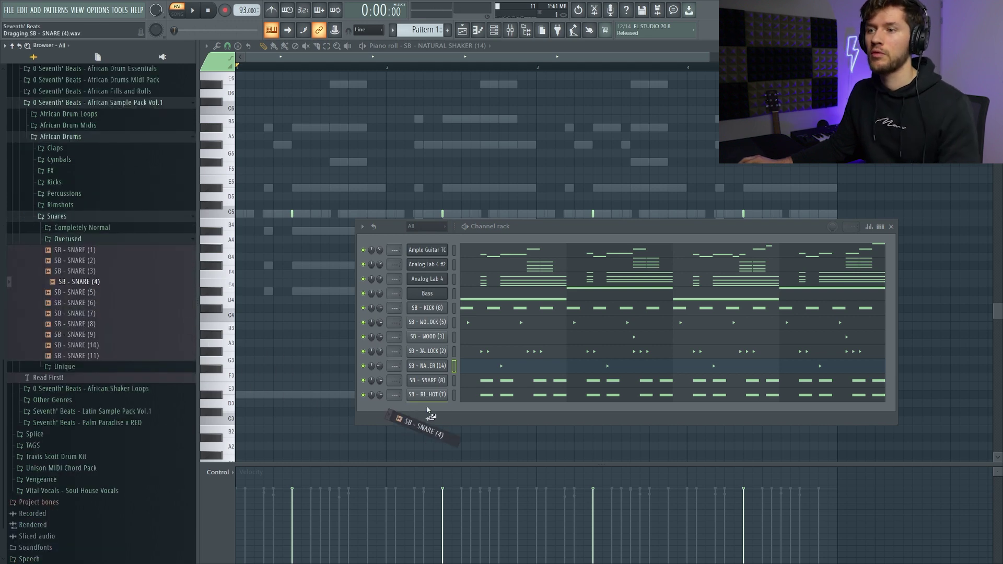
{"action": "left_click_drag", "start_coordinate": [428, 410], "coordinate": [429, 413]}
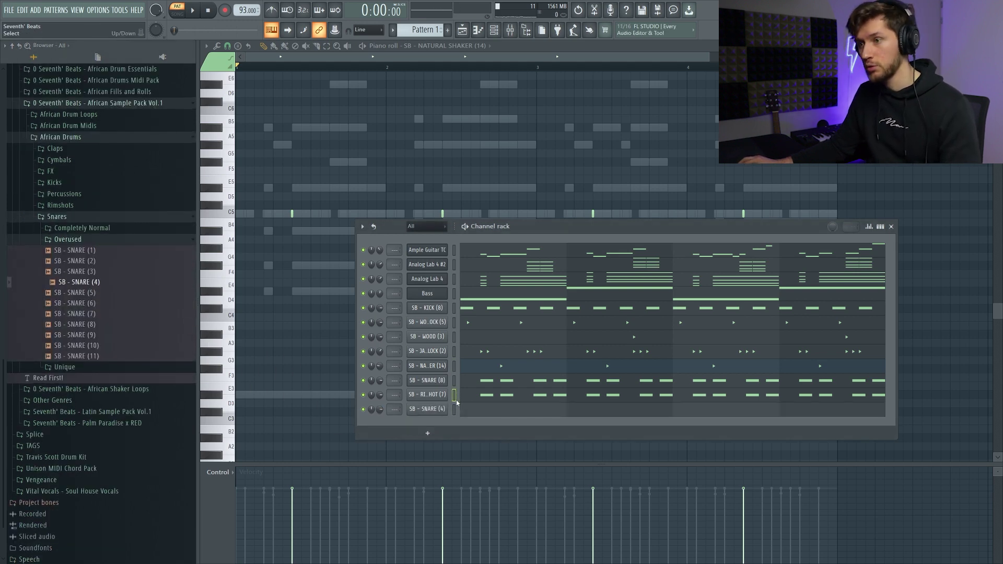
- Rework the copied snare pattern in SB - SNARE (4), adding C5 hits at steps 1 and 9 of bar 1 and duplicating that bar across four bars
{"action": "left_click", "coordinate": [482, 413]}
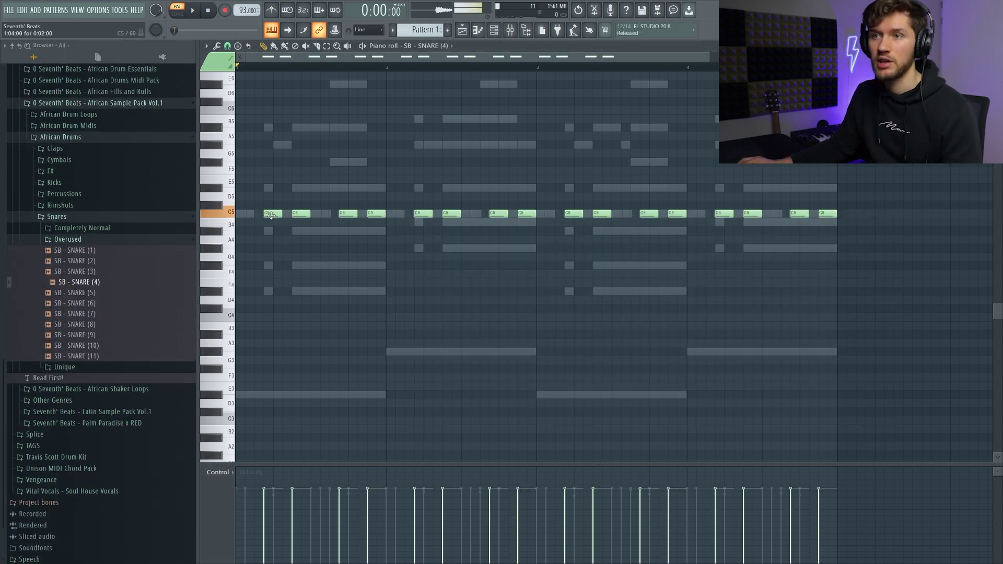
{"action": "left_click_drag", "start_coordinate": [415, 193], "coordinate": [842, 230]}
{"action": "key", "text": "Delete"}
{"action": "key", "text": "ctrl+b"}
{"action": "key", "text": "ctrl+b"}
{"action": "key", "text": "space"}
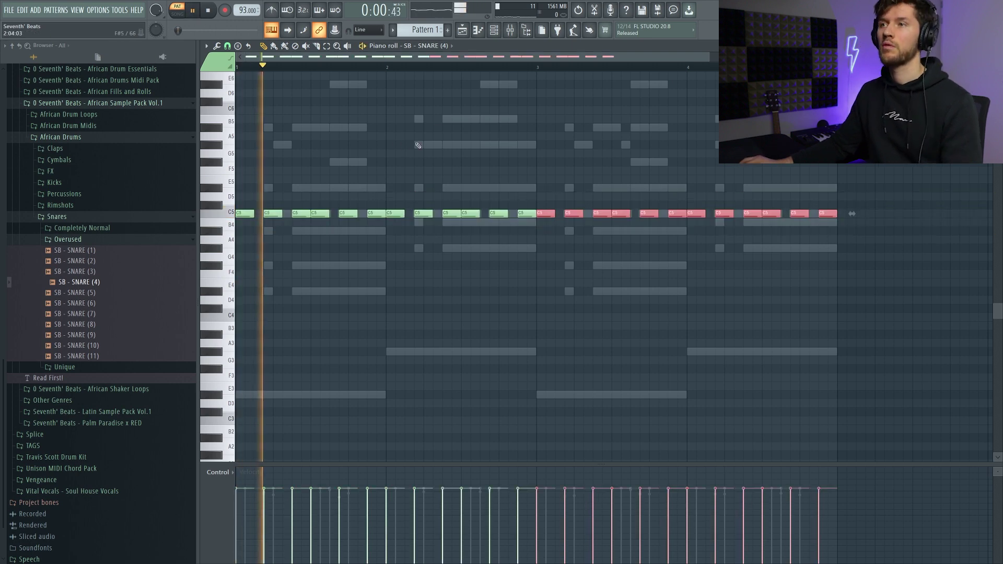
- Set the SB - SNARE (4) channel volume to about 52% and raise its sample's Out fade while the loop plays
{"action": "left_click", "coordinate": [494, 31]}
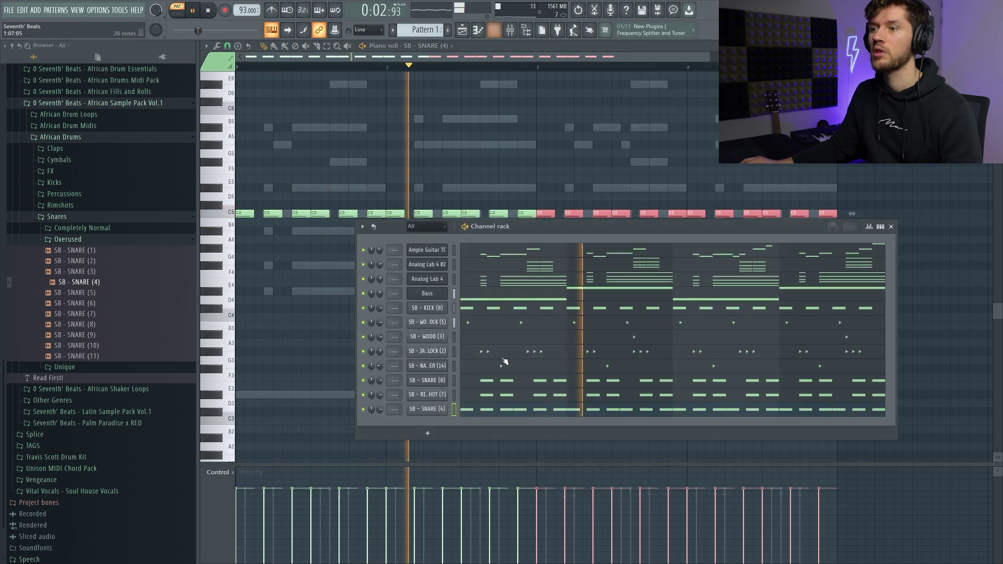
{"action": "left_click", "coordinate": [429, 410]}
{"action": "left_click_drag", "start_coordinate": [456, 148], "coordinate": [456, 149]}
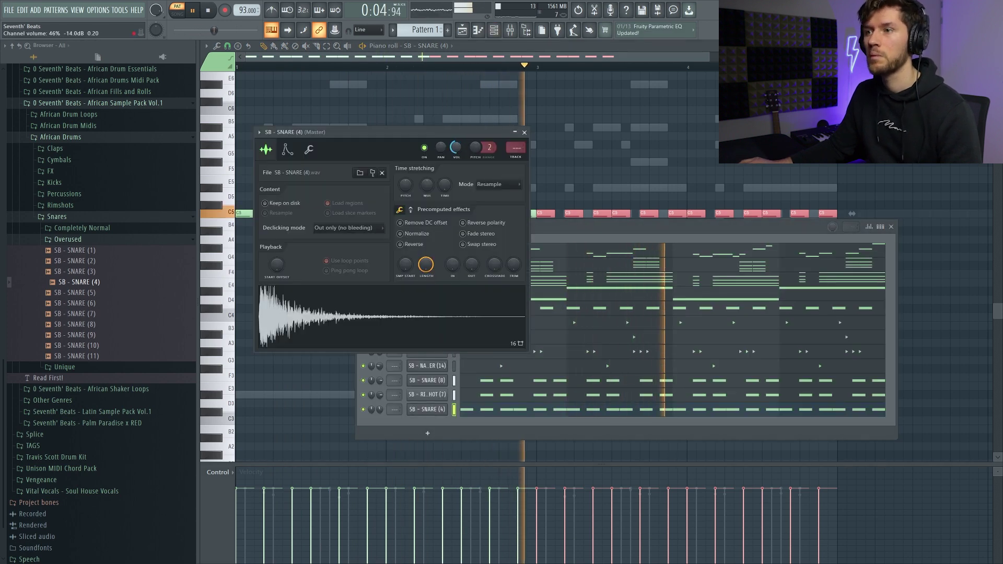
{"action": "left_click_drag", "start_coordinate": [471, 265], "coordinate": [472, 255]}
{"action": "left_click_drag", "start_coordinate": [456, 147], "coordinate": [456, 153]}
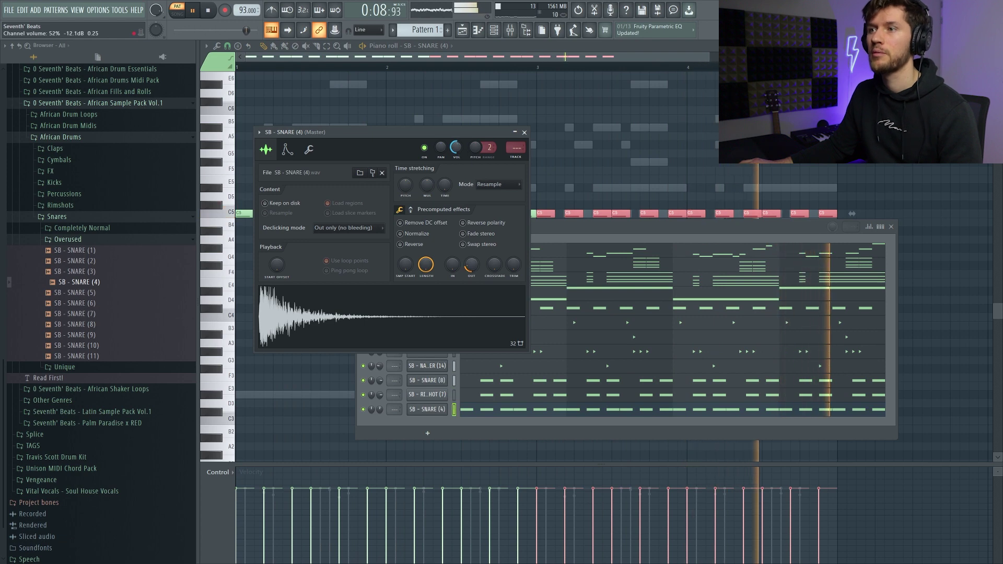
{"action": "left_click", "coordinate": [577, 239]}
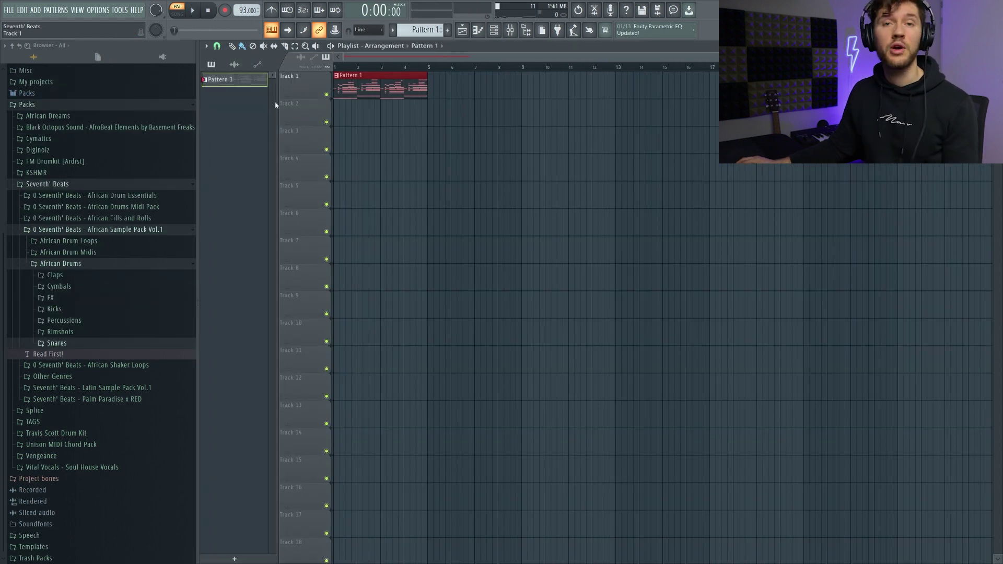
- Place SB - SHAKER LOOP (19) from African Shaker Loops at bar 1 of Track 5 and duplicate Pattern 1 at bar 5
{"action": "left_click", "coordinate": [68, 263]}
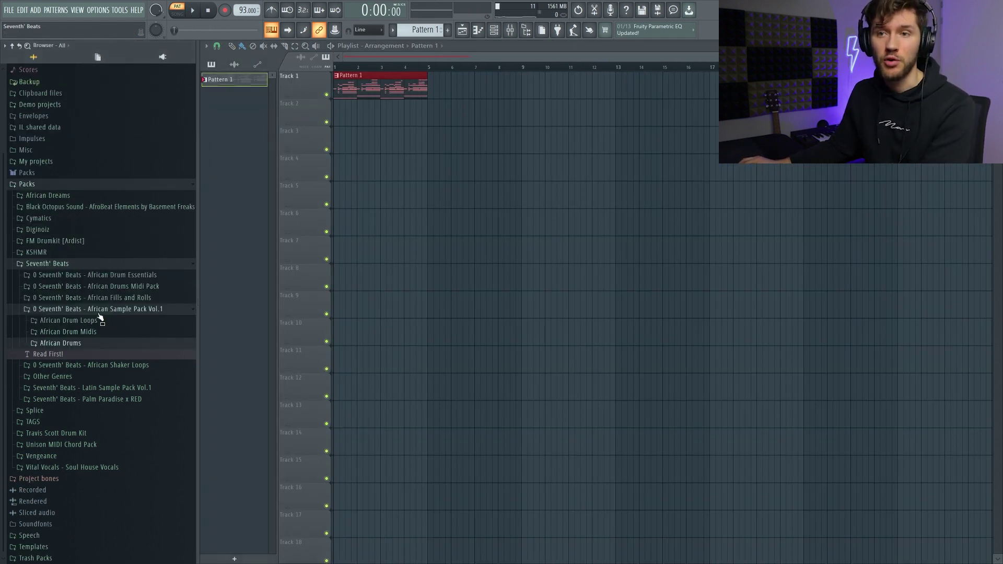
{"action": "left_click", "coordinate": [104, 312]}
{"action": "left_click", "coordinate": [152, 366]}
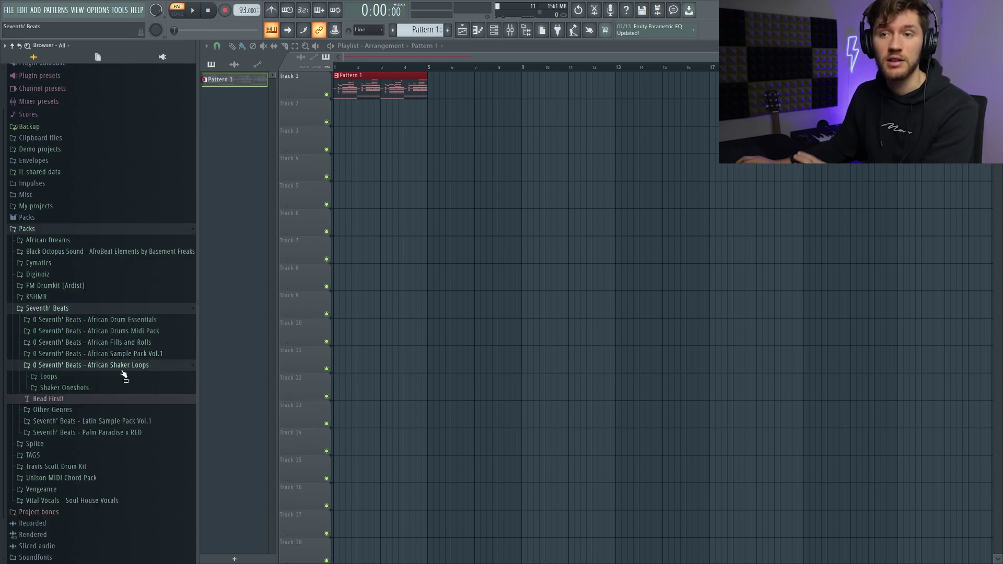
{"action": "left_click", "coordinate": [58, 346]}
{"action": "scroll", "coordinate": [100, 384], "scroll_direction": "down", "scroll_amount": 6}
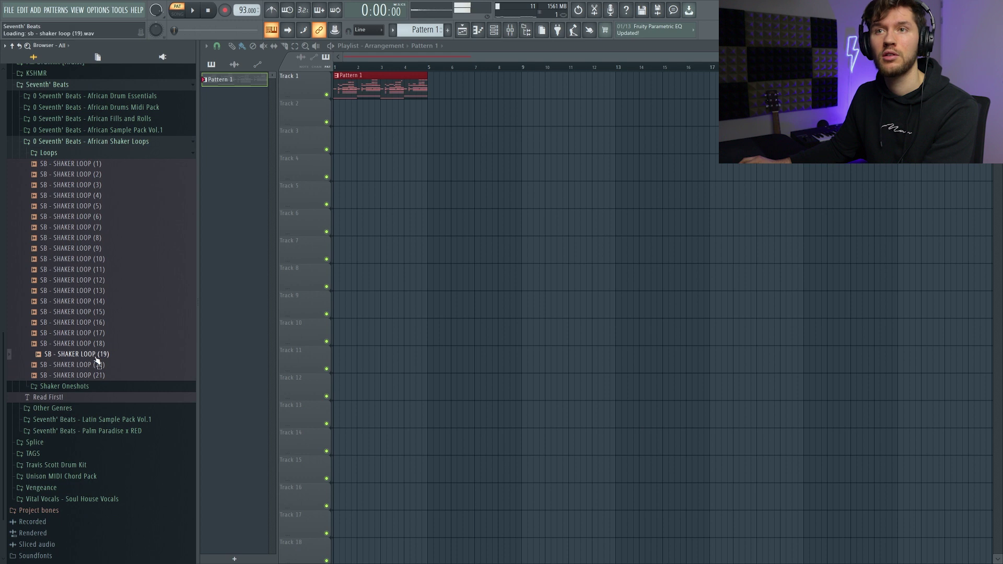
{"action": "left_click_drag", "start_coordinate": [97, 361], "coordinate": [420, 171]}
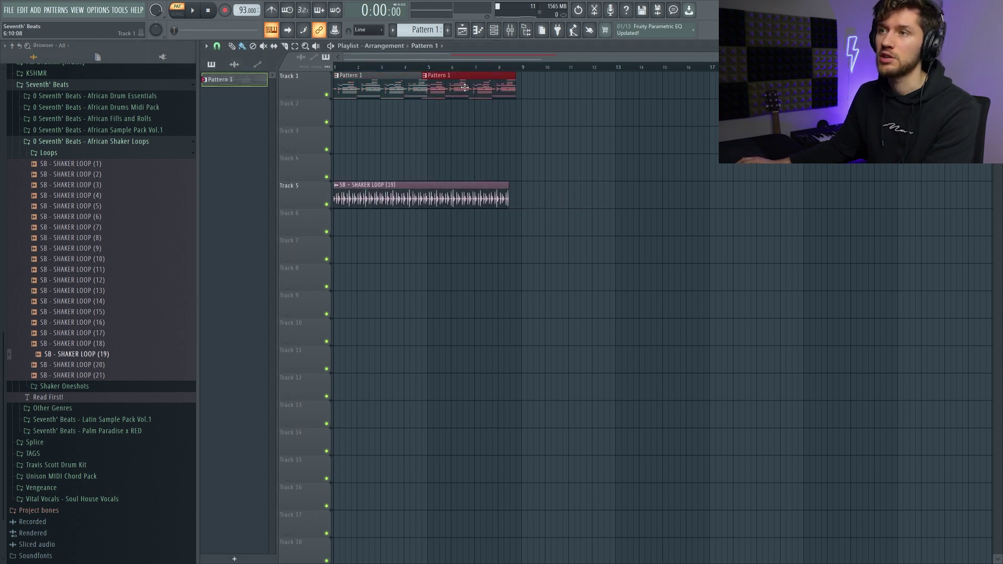
- Time-stretch SB - SHAKER LOOP (19) to exactly eight bars and set its stretching mode to e3 generic
{"action": "double_click", "coordinate": [479, 187]}
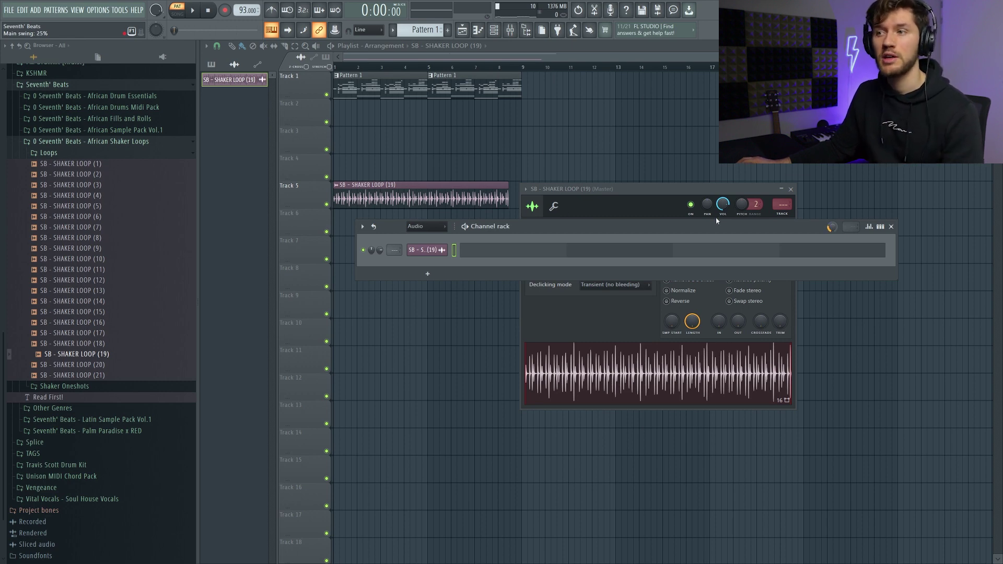
{"action": "left_click_drag", "start_coordinate": [711, 242], "coordinate": [711, 231]}
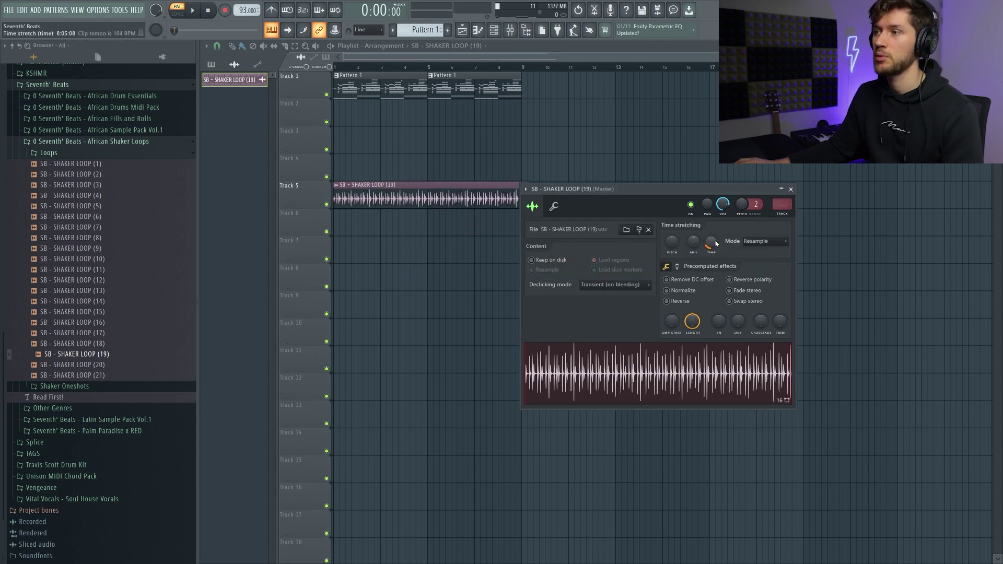
{"action": "left_click_drag", "start_coordinate": [648, 189], "coordinate": [688, 193]}
{"action": "left_click", "coordinate": [804, 245]}
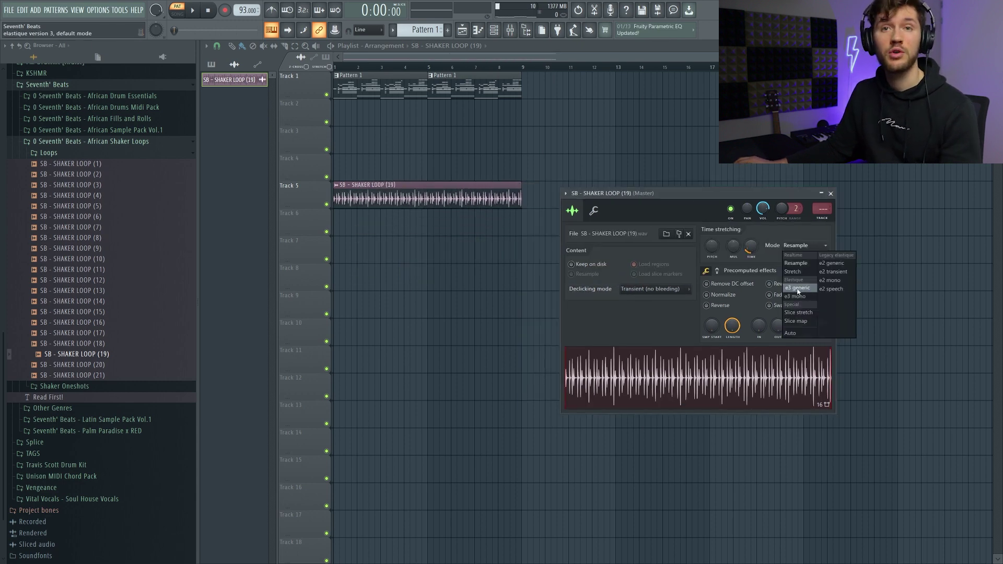
{"action": "left_click", "coordinate": [798, 288]}
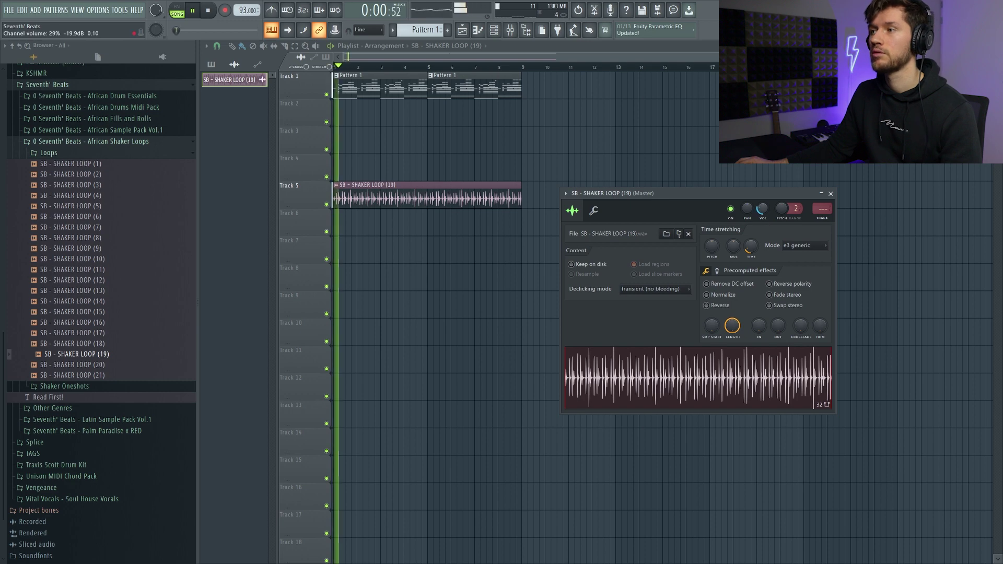